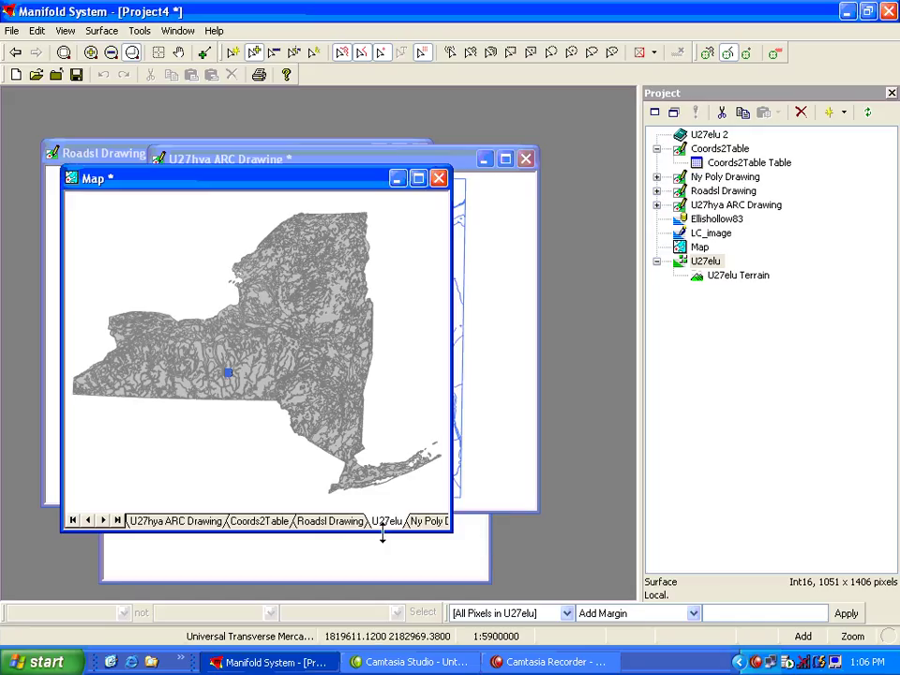
- Project the U27elu surface and the Ny Poly Drawing layer to the map's projection
right_click(382, 526)
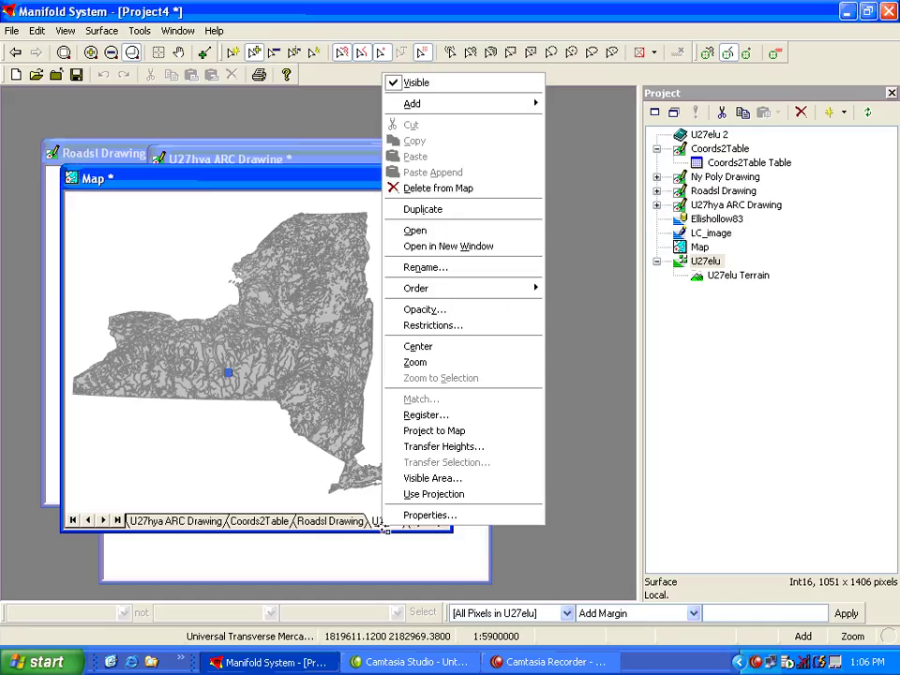
click(433, 432)
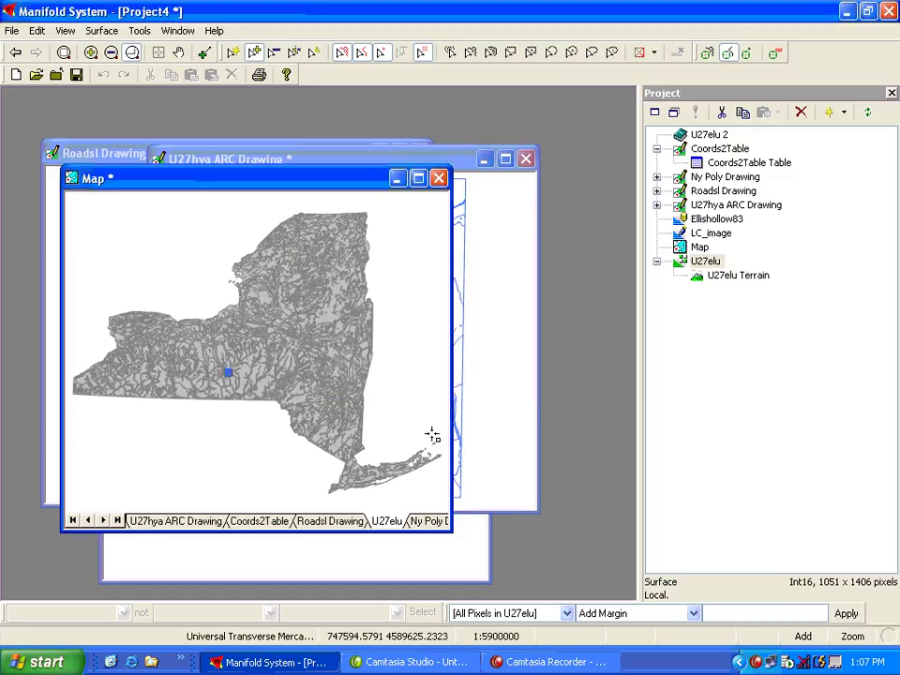
click(414, 523)
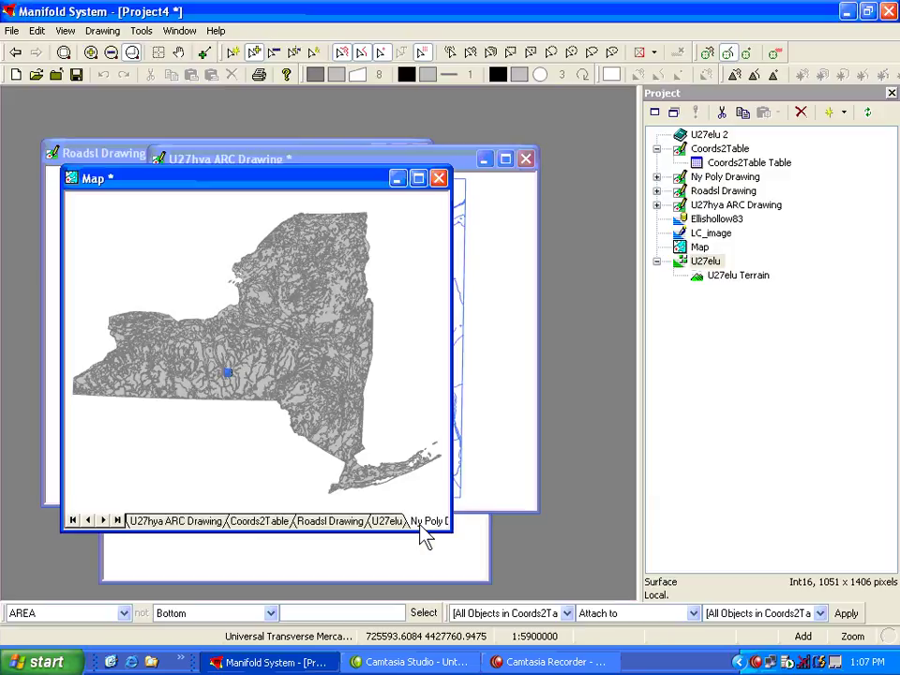
right_click(420, 523)
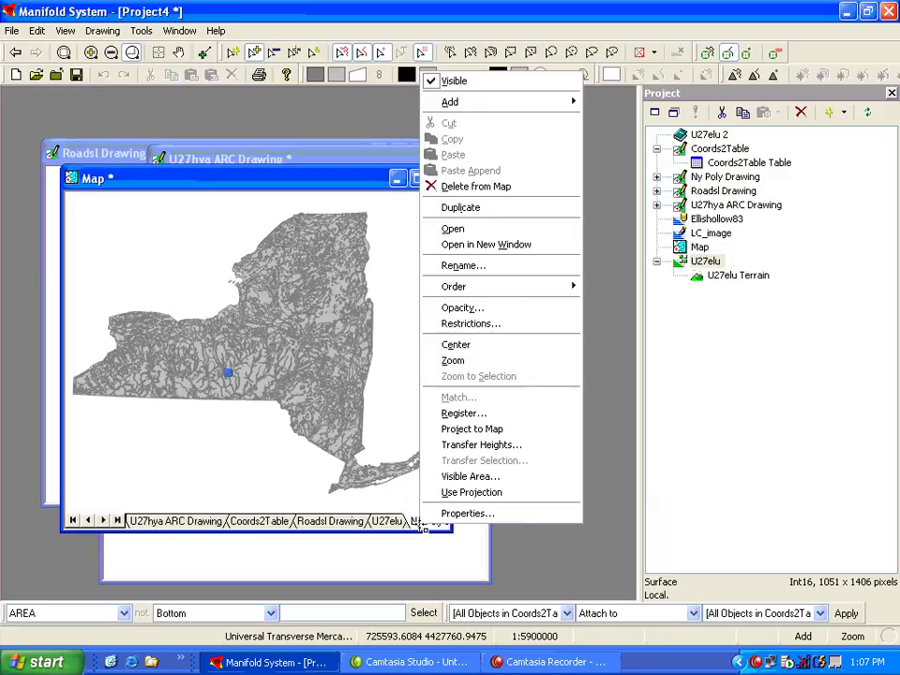
click(457, 429)
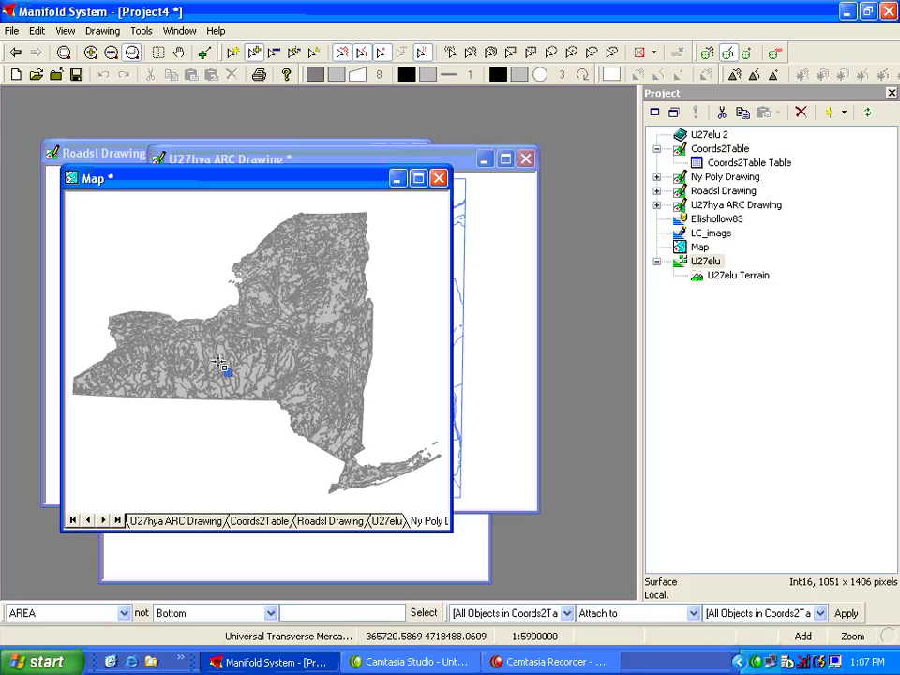
drag(225, 363, 230, 373)
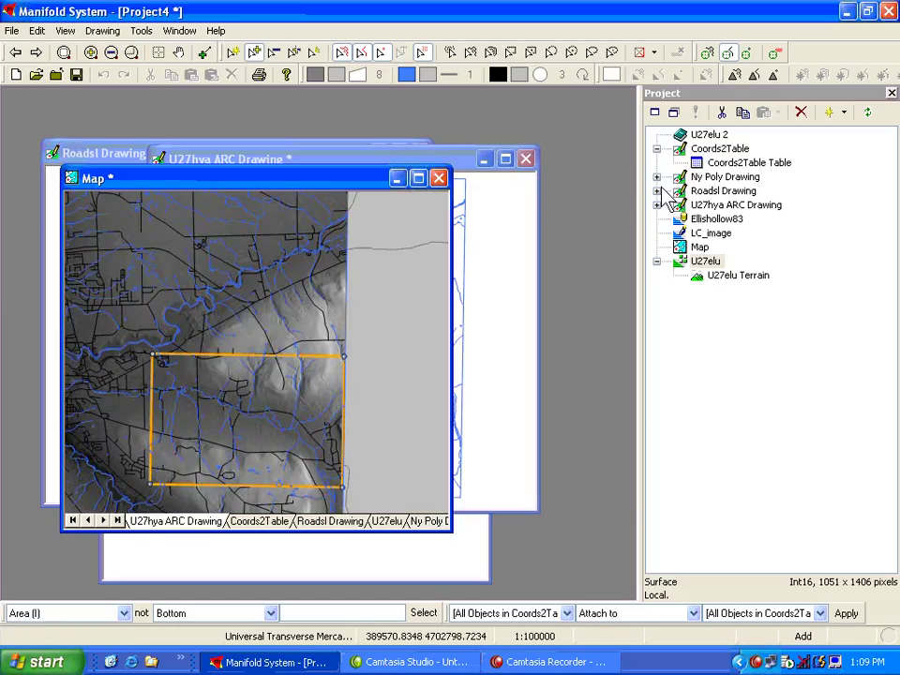
- Open the U27hya ARC Drawing and select the looping side-channel line above the main stream, showing its vertices
double_click(713, 205)
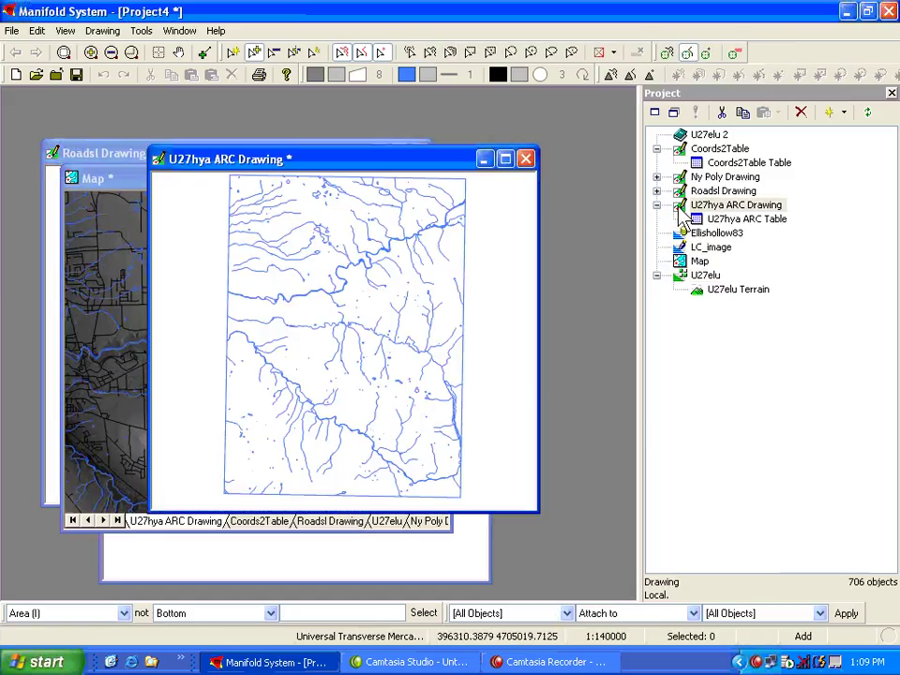
click(131, 53)
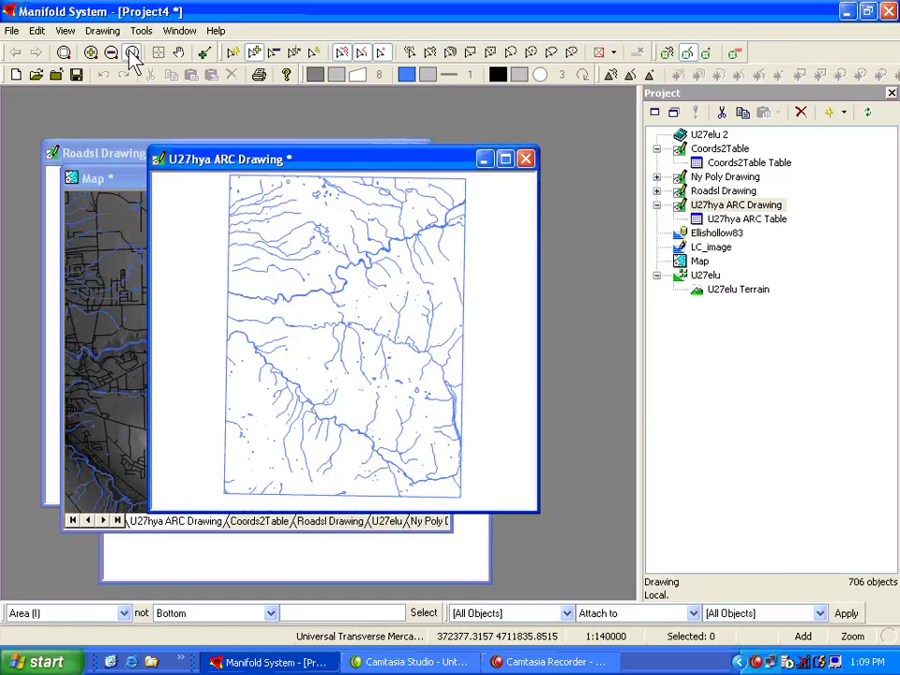
drag(382, 328, 435, 370)
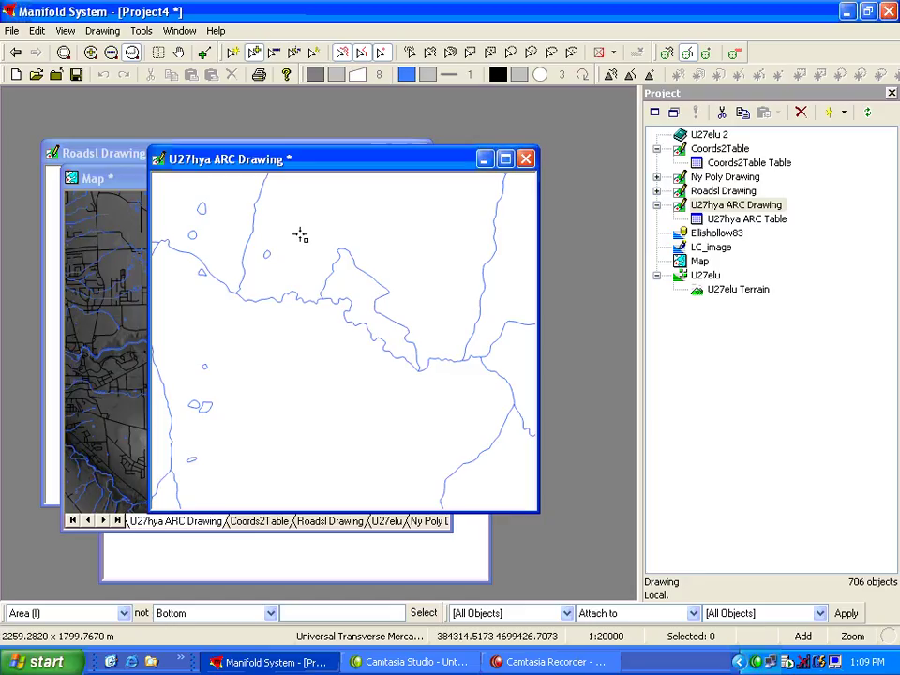
mouse_move(300, 235)
mouse_down()
mouse_move(466, 413)
mouse_move(491, 418)
mouse_up()
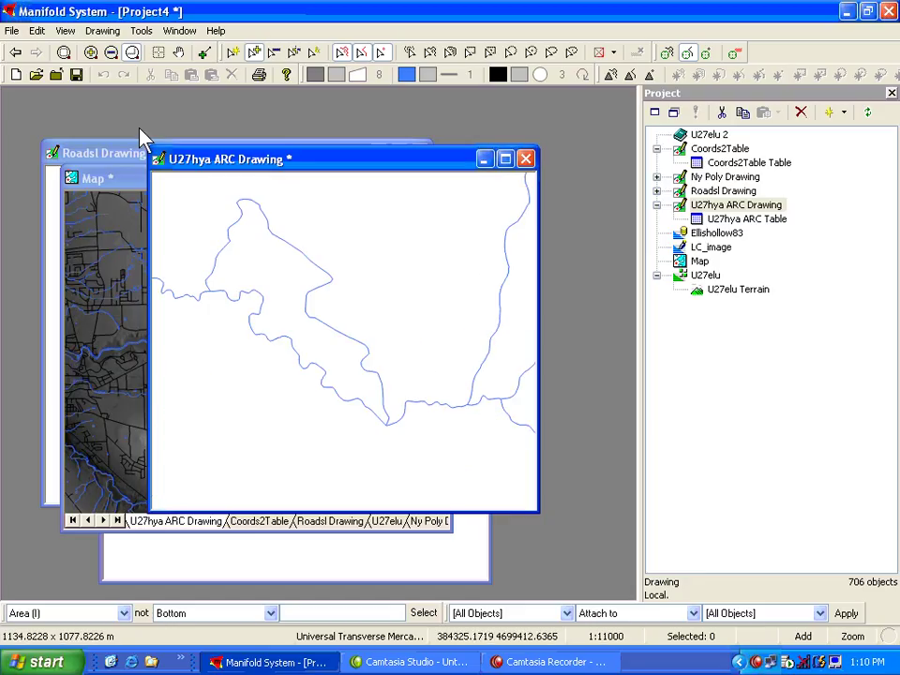
click(131, 52)
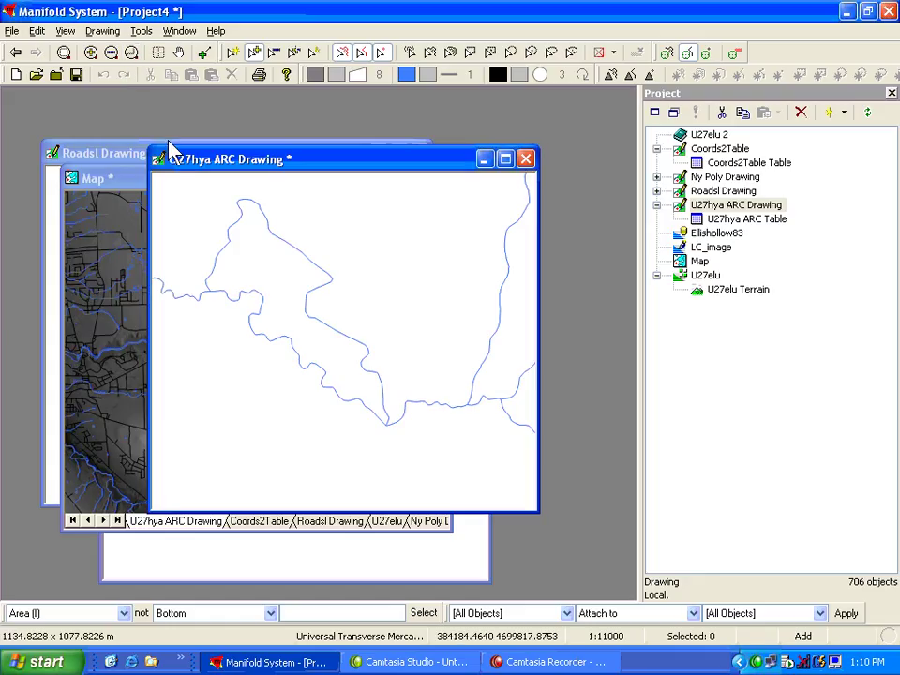
click(272, 240)
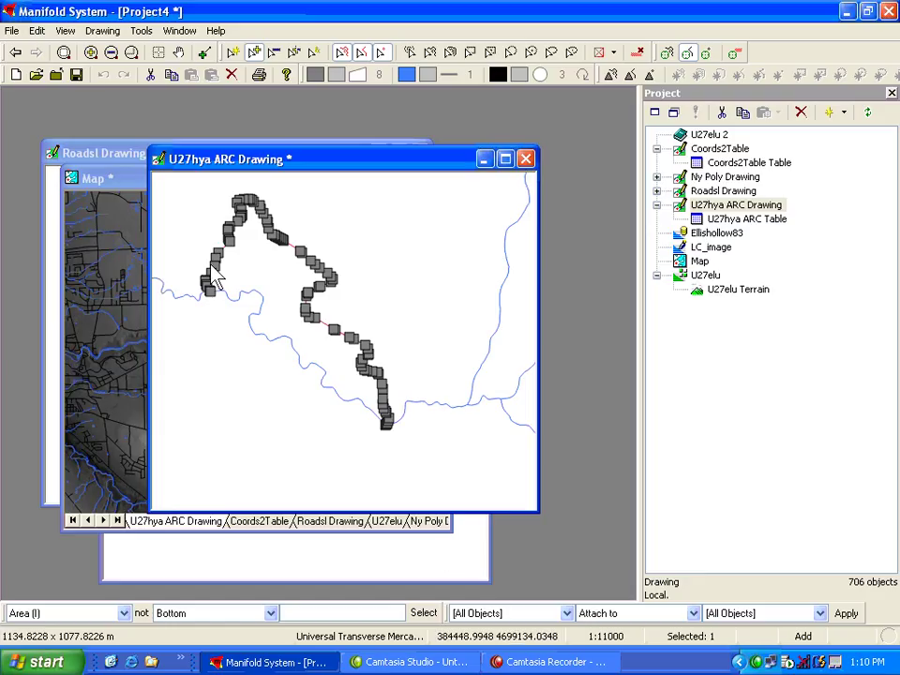
- Simplify the selected stream line with a distance of 3 meters, keeping small-branch removal on
click(93, 34)
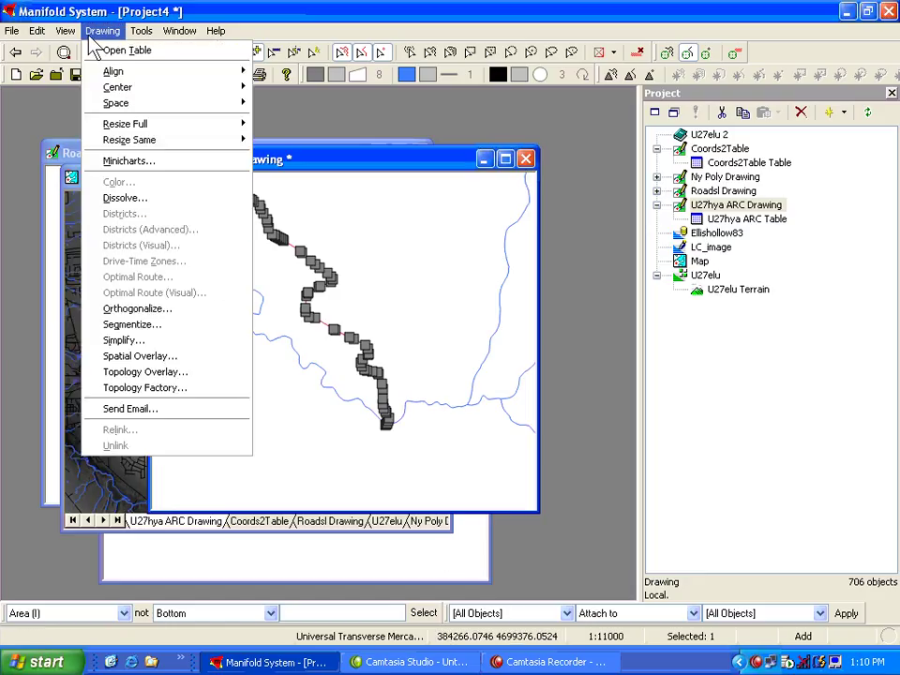
click(118, 340)
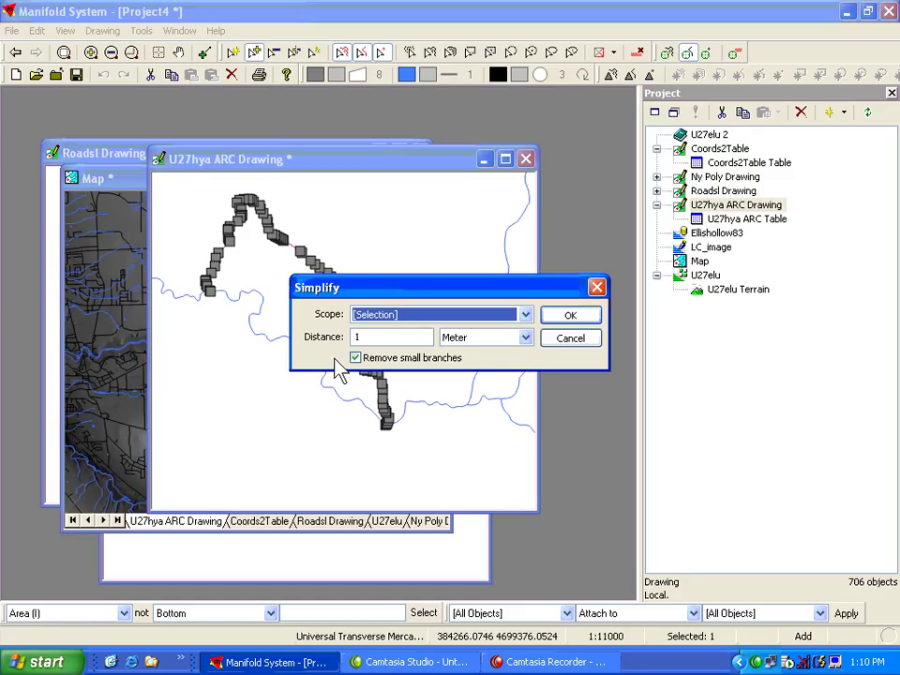
key(Tab)
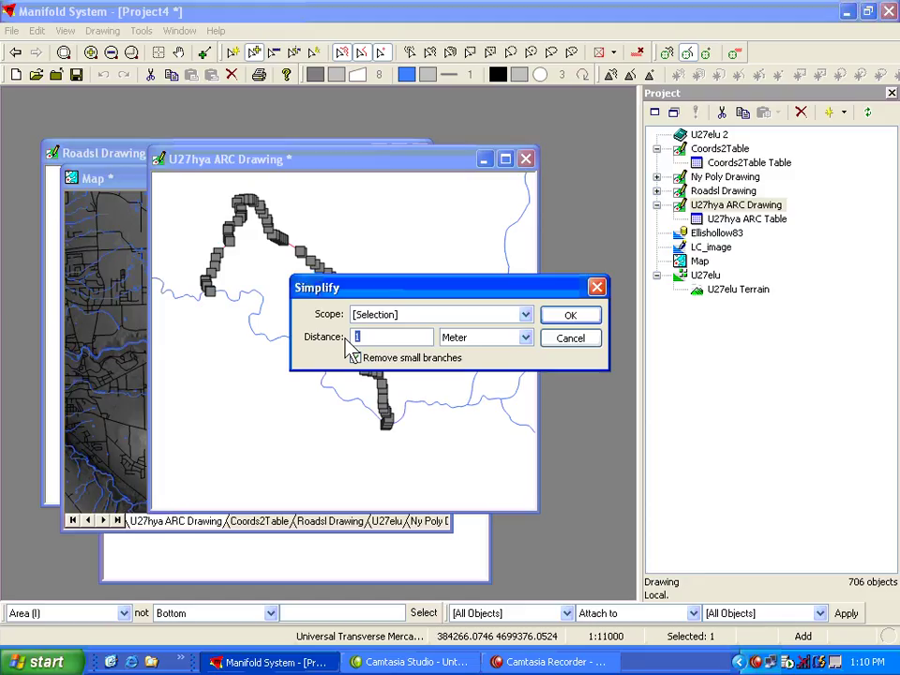
text(3)
click(569, 316)
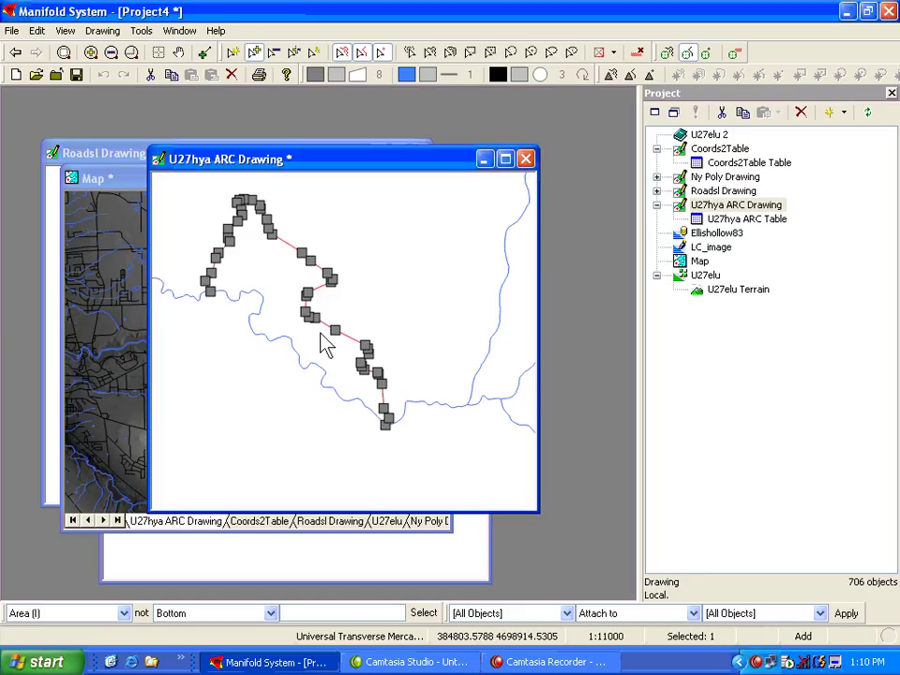
- Simplify all objects in the U27hya ARC Drawing with a distance of 3 meters and clear the line selection
click(104, 31)
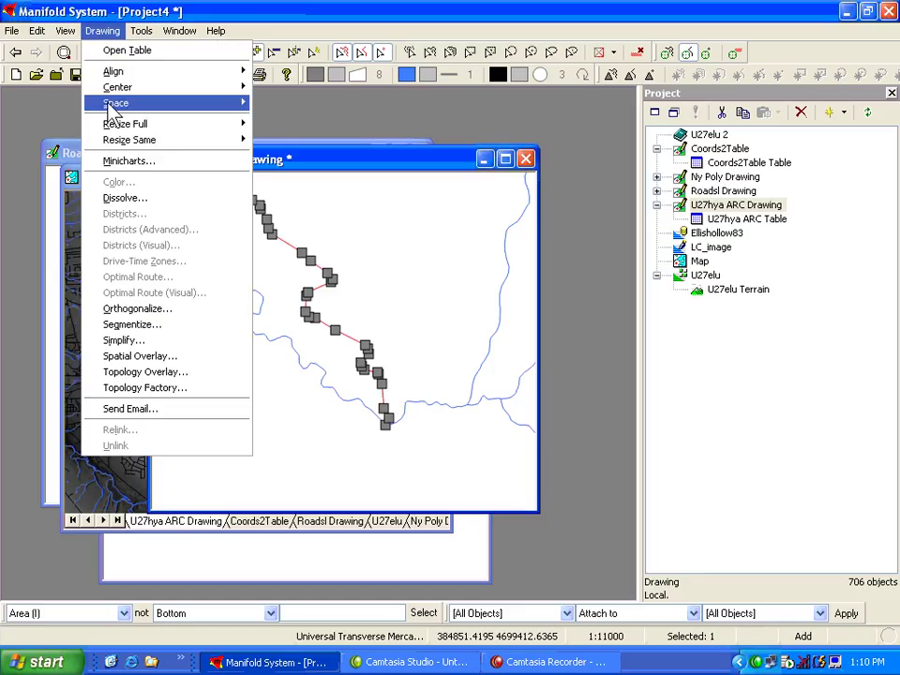
click(122, 340)
double_click(356, 336)
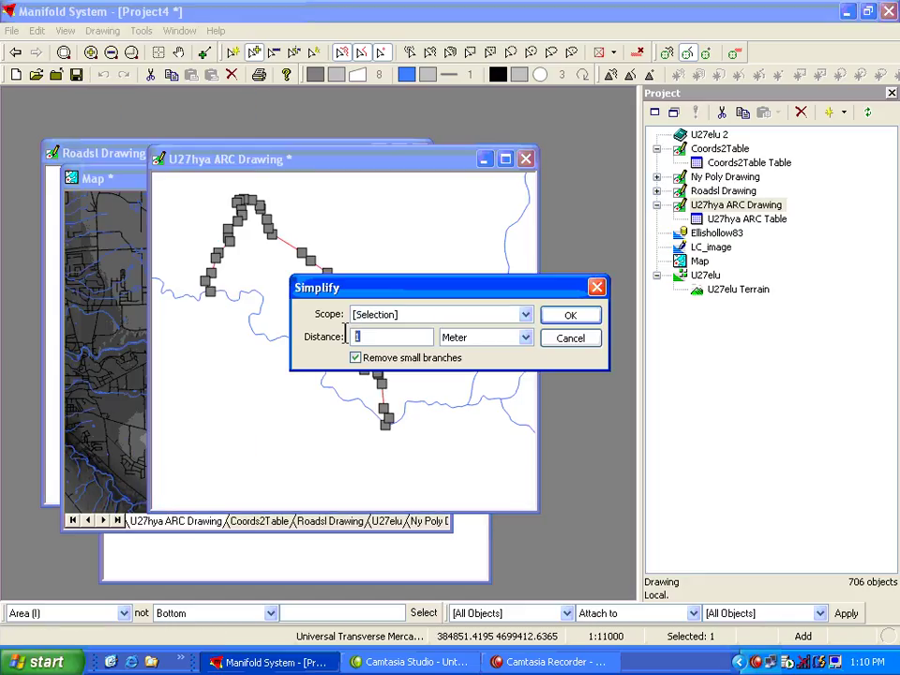
text(3)
click(525, 315)
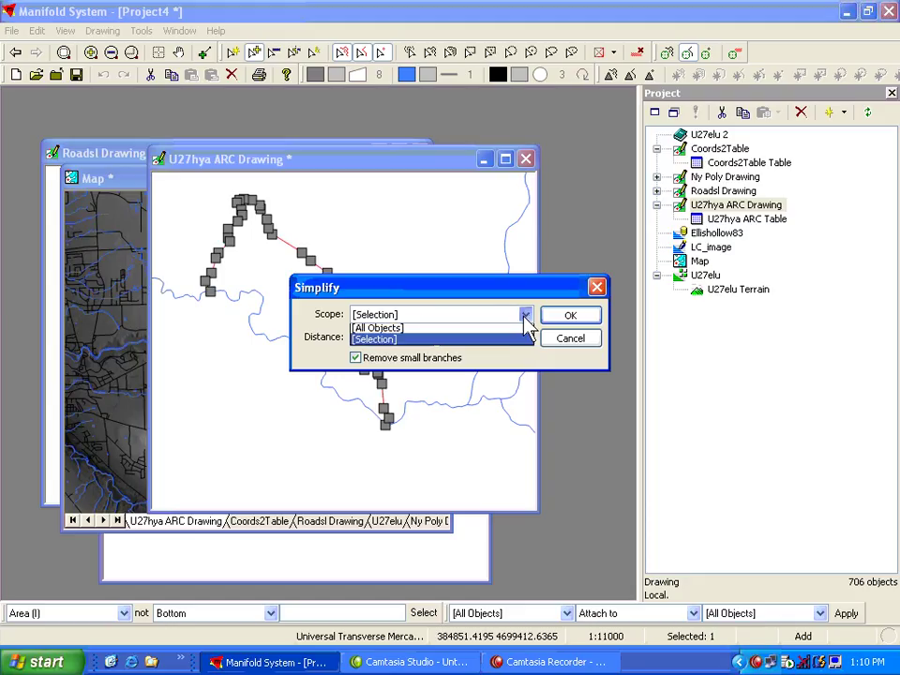
click(507, 328)
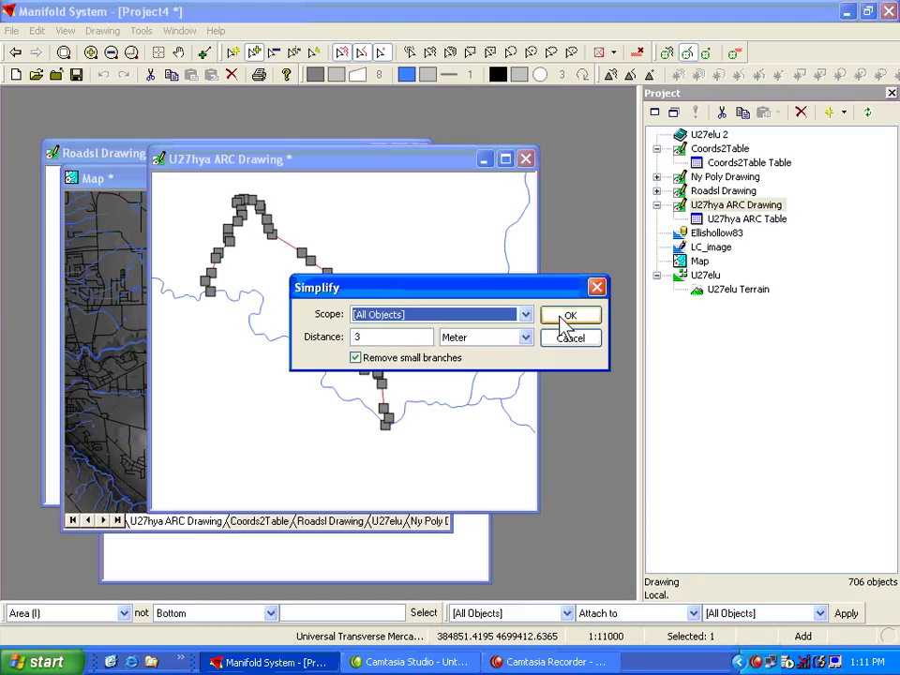
click(568, 317)
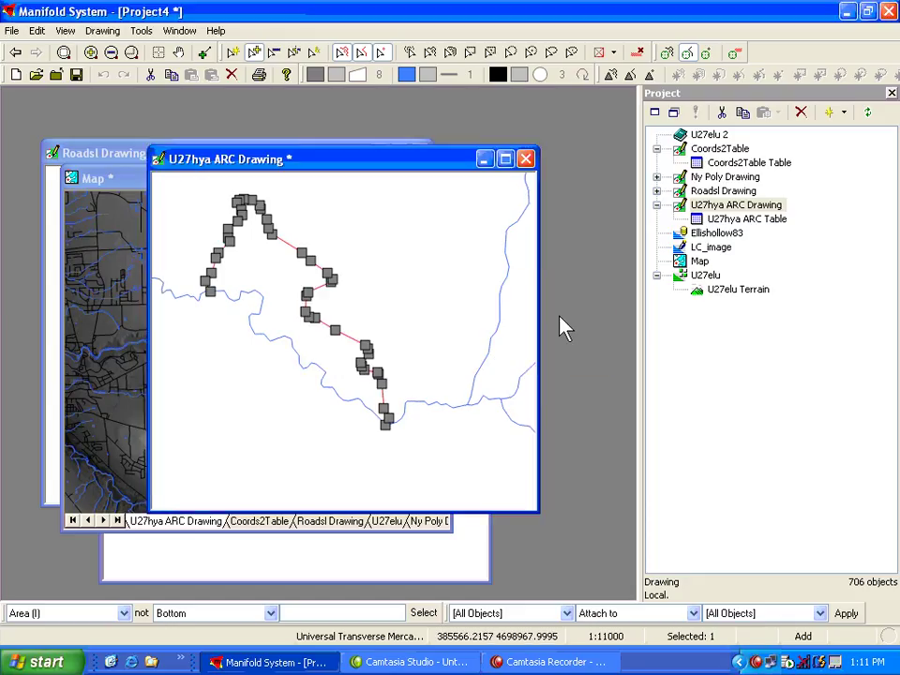
click(410, 289)
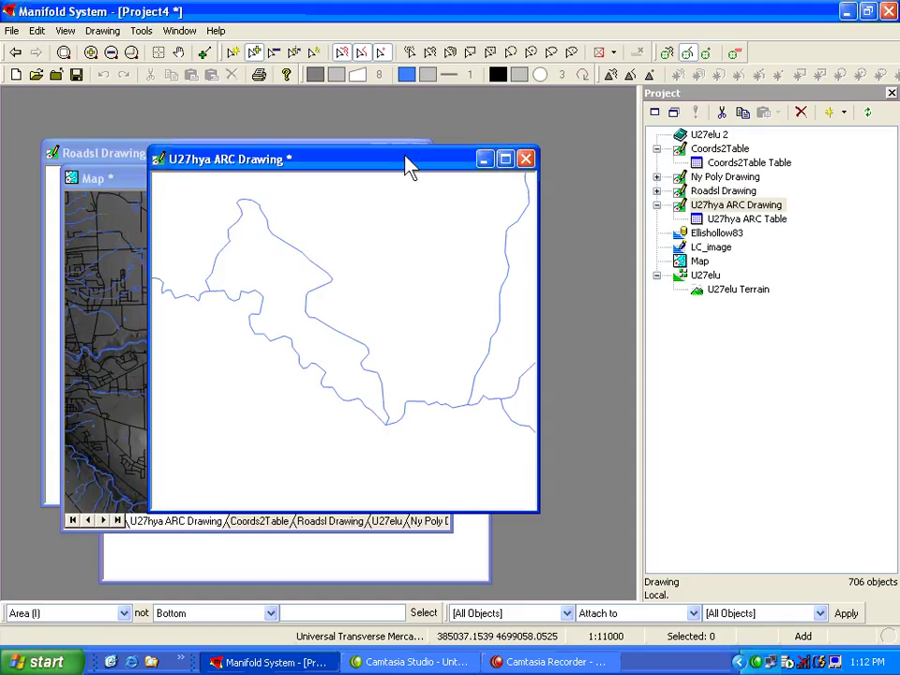
- Check the coordinate list of the simplified side-channel line and close it without changes
right_click(359, 349)
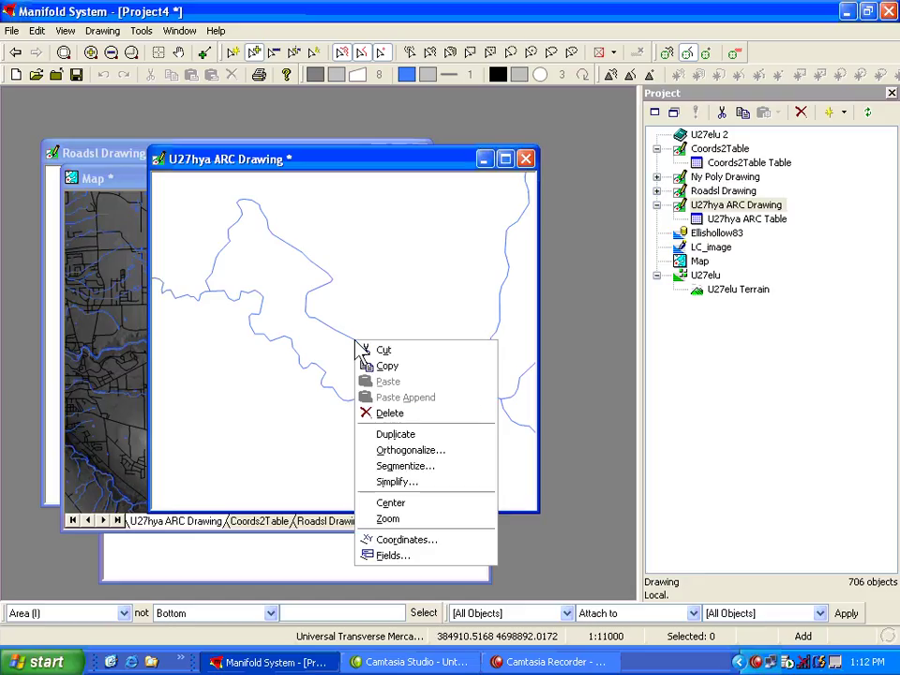
click(384, 540)
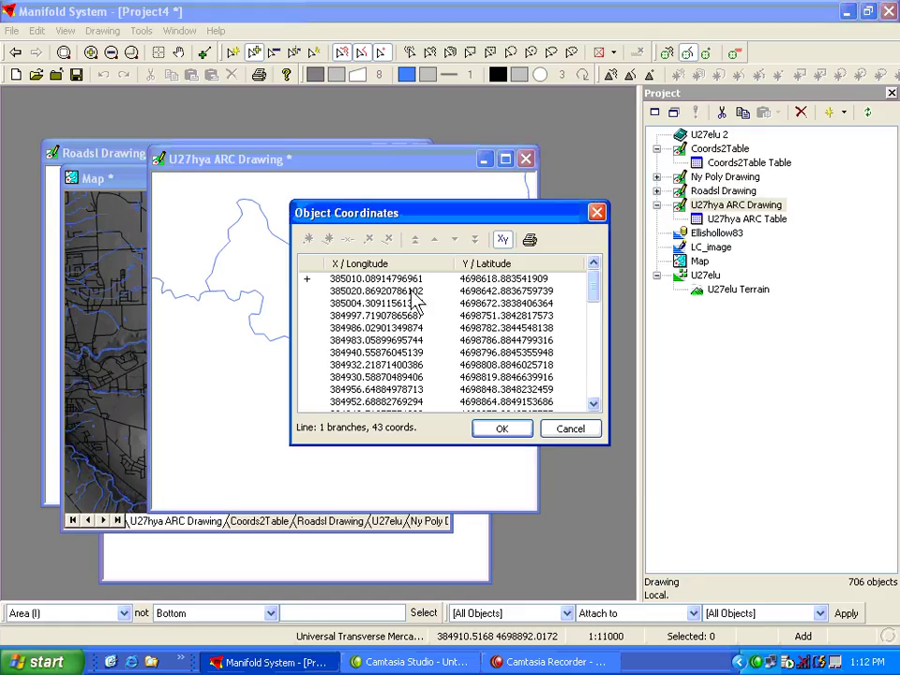
click(596, 213)
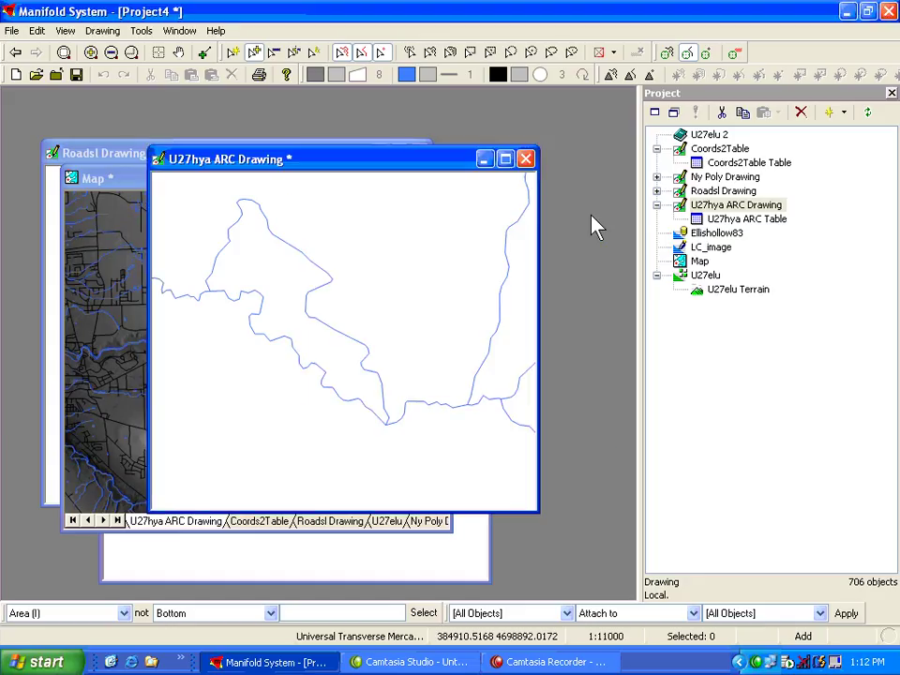
- Set the location precision of the U27hya ARC Drawing to 0.01 meter in its properties
click(683, 208)
right_click(686, 213)
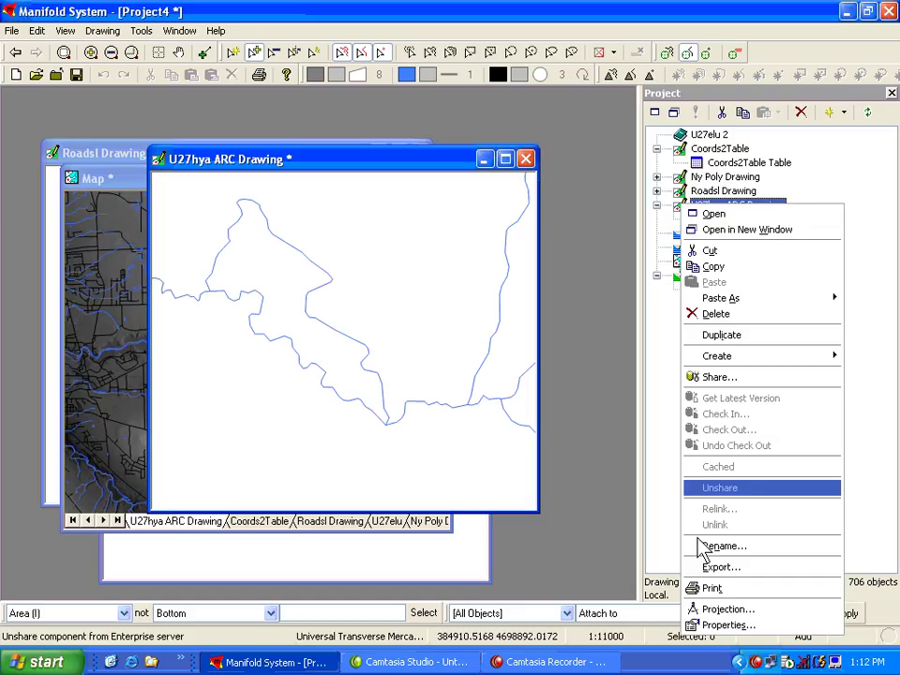
click(709, 626)
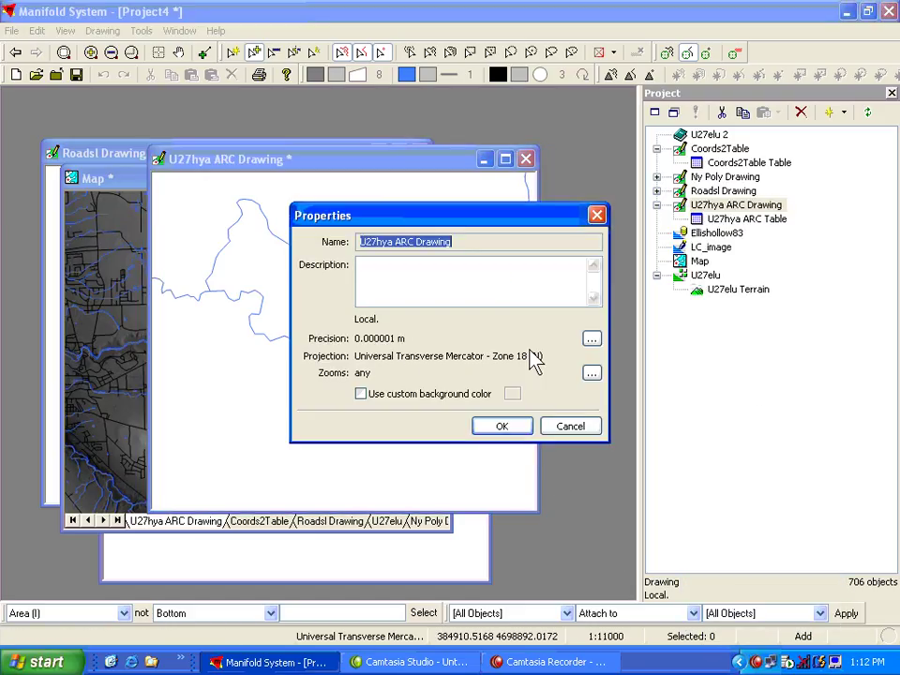
click(592, 338)
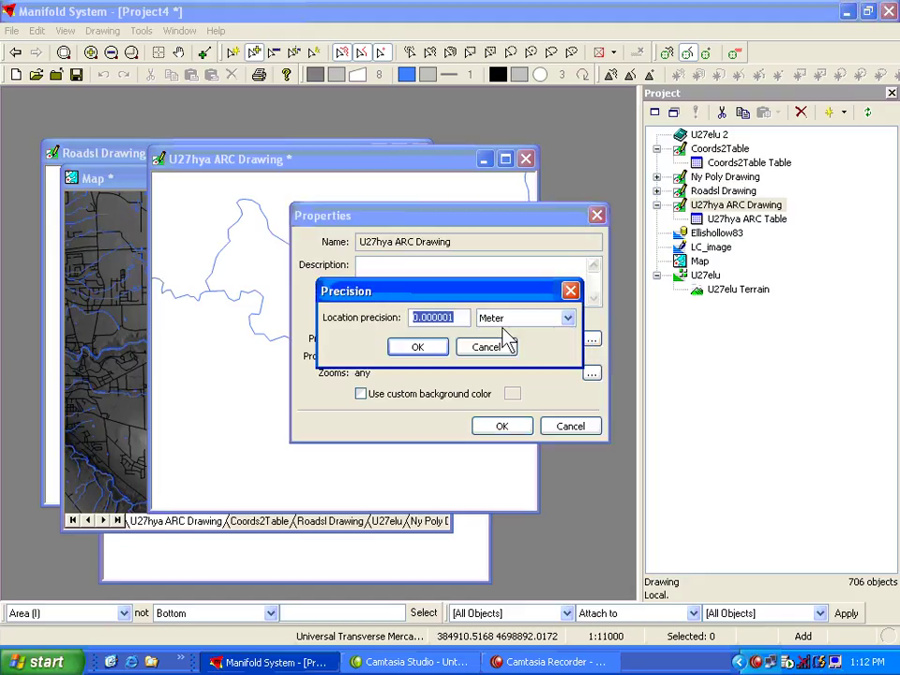
click(450, 317)
drag(450, 317, 429, 317)
text(1)
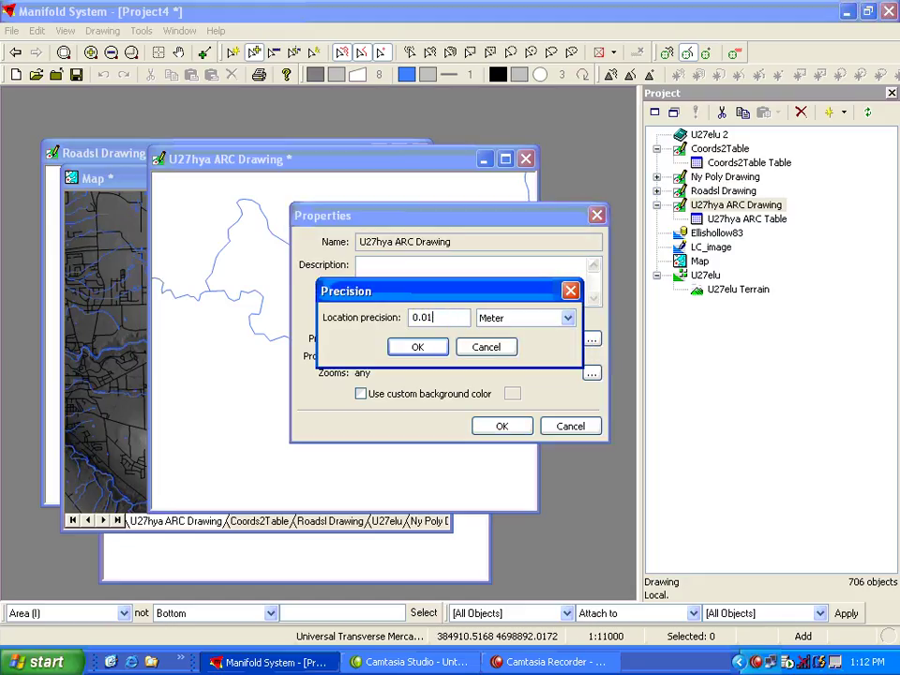
click(417, 349)
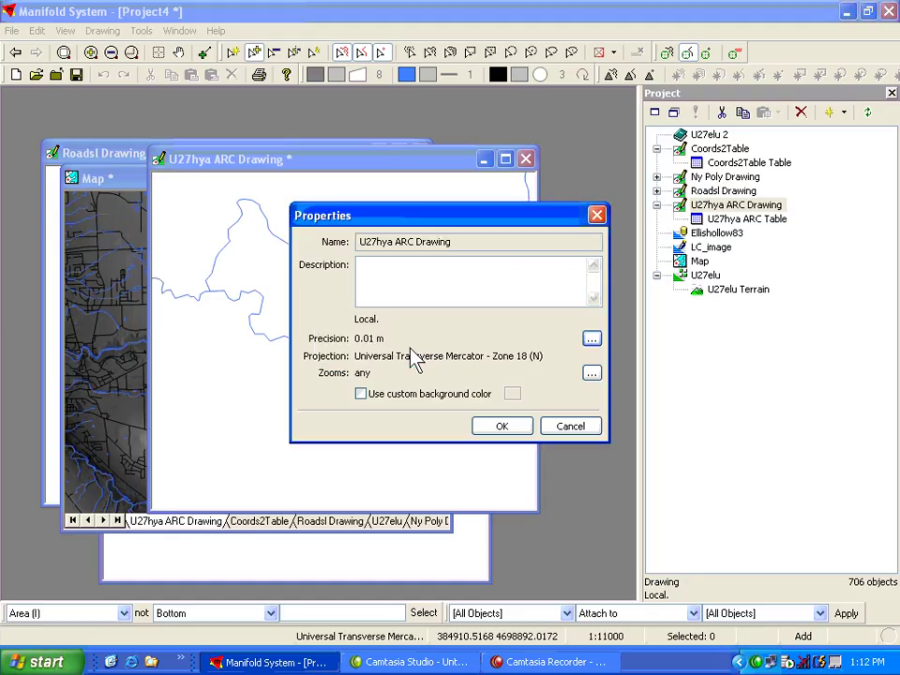
click(486, 427)
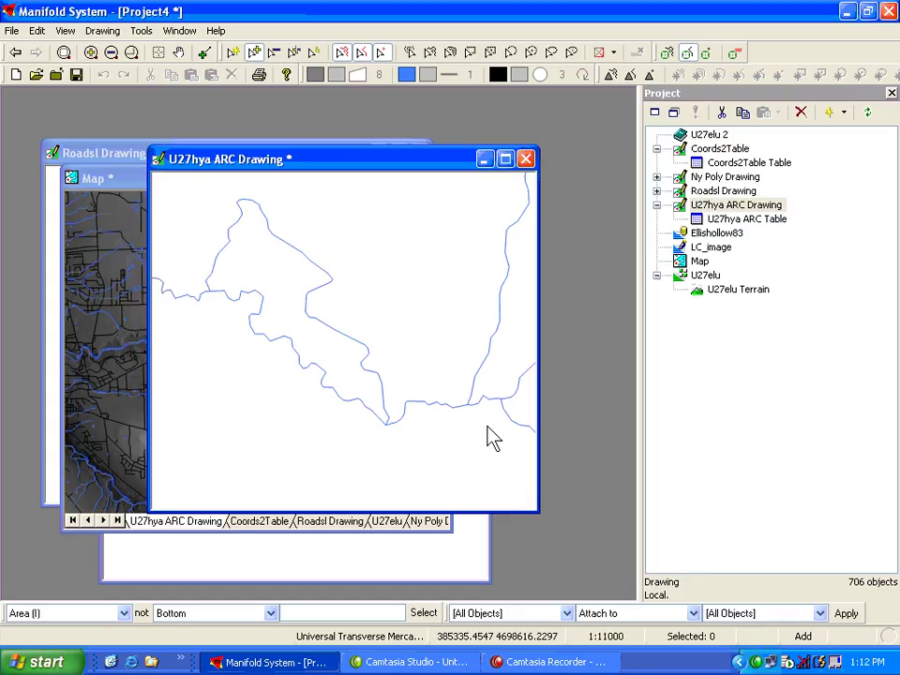
- Apply the Normalize Topology transform to all objects in the U27hya ARC Drawing
click(600, 614)
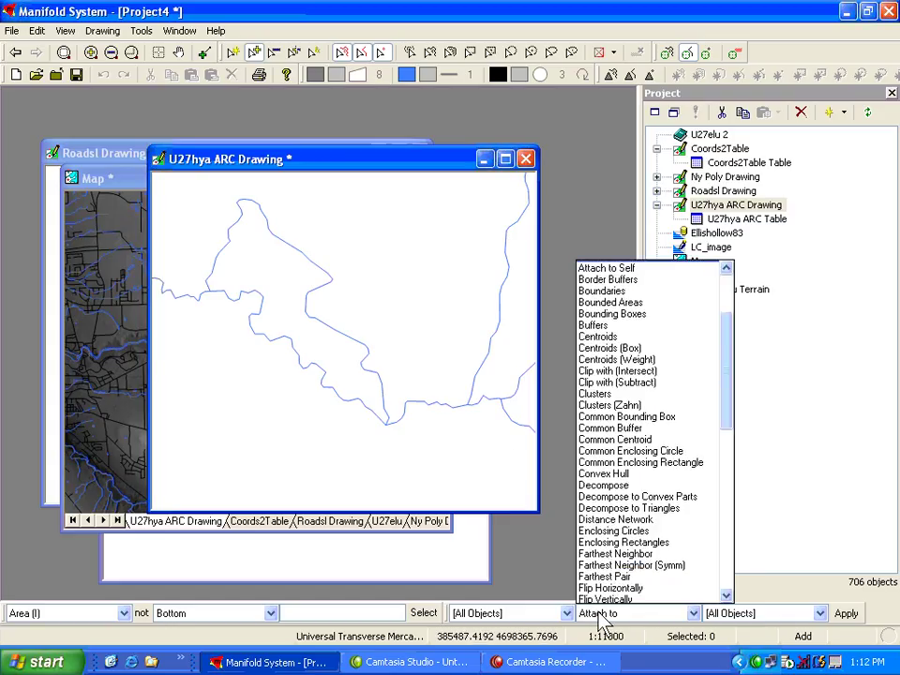
key(n)
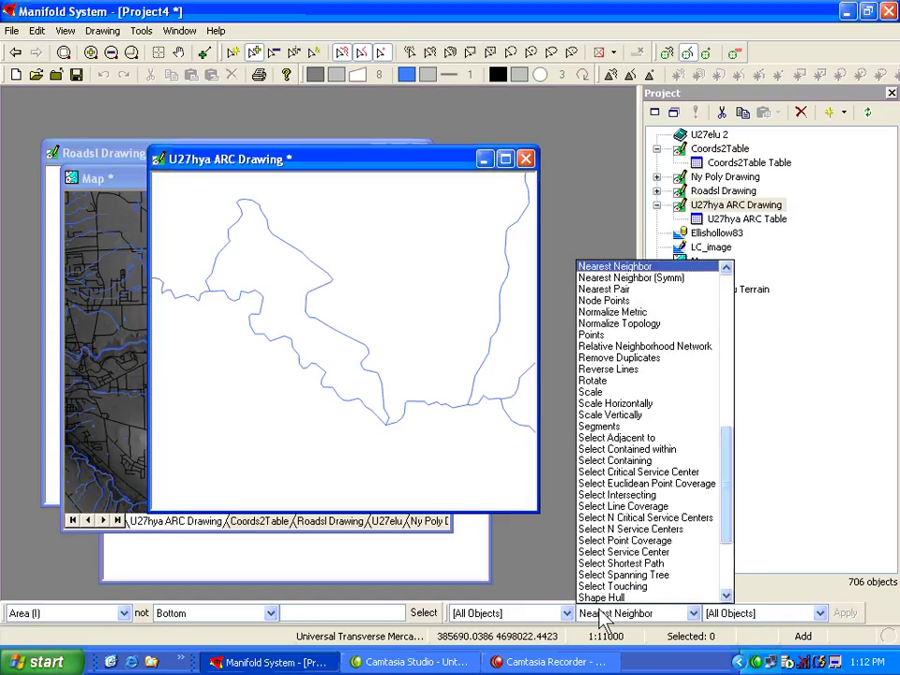
click(609, 324)
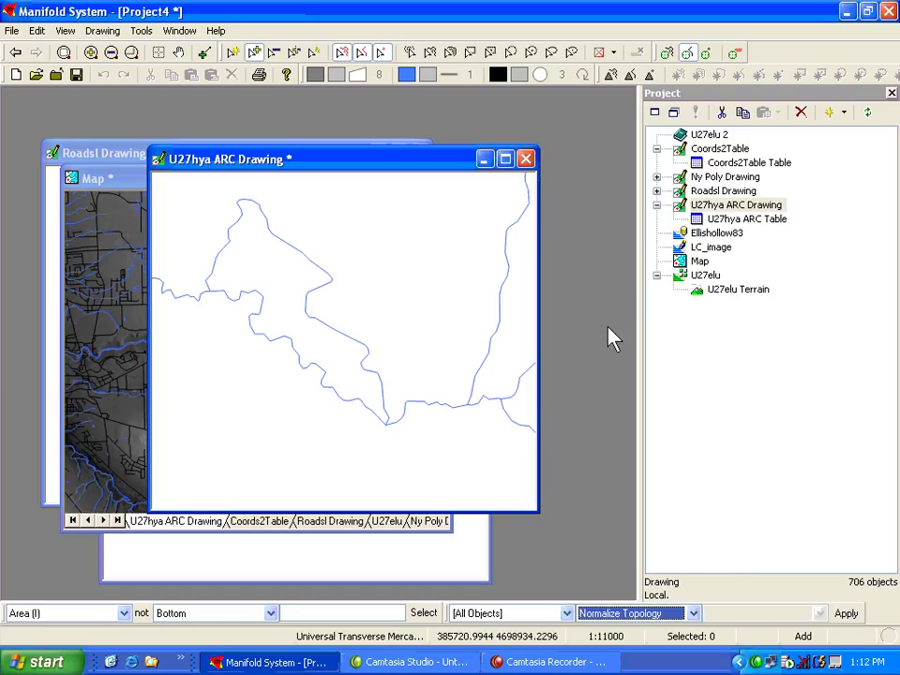
click(847, 614)
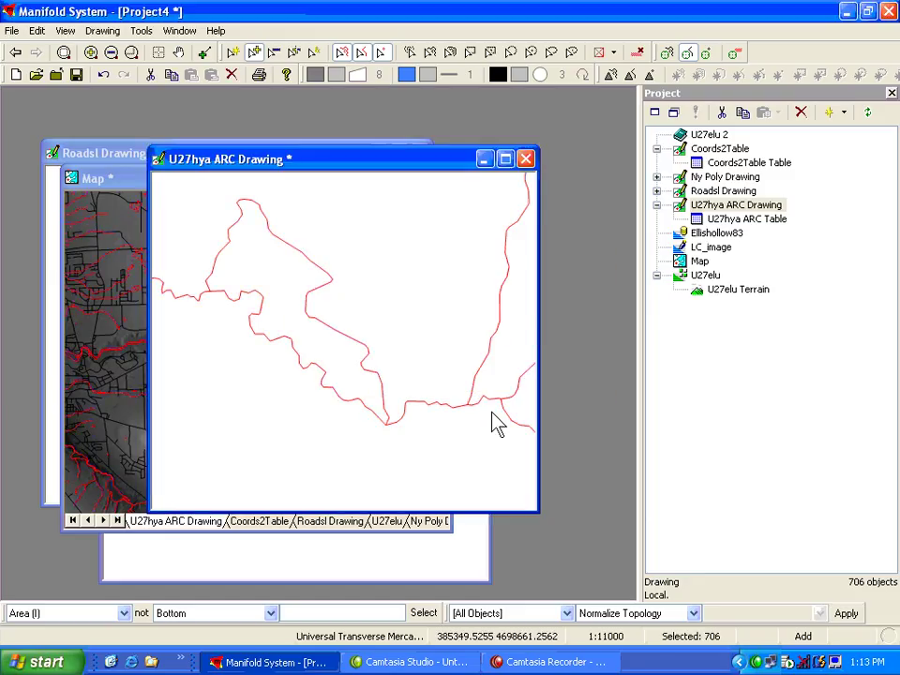
- Deselect all objects and orthogonalize all objects in the U27hya ARC Drawing with steps of 0.01 by 0.01 meter
click(492, 413)
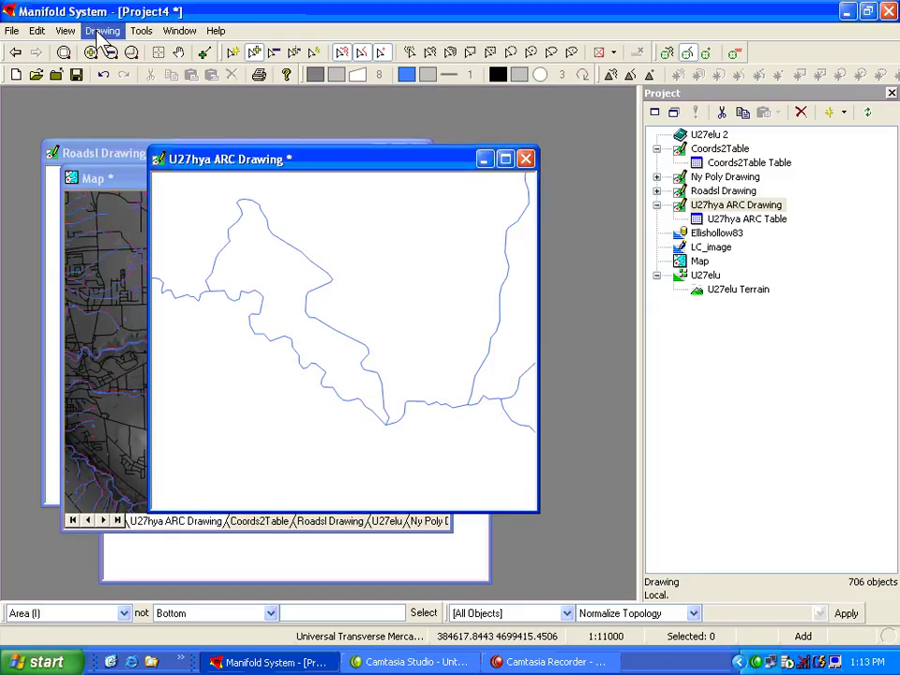
click(97, 36)
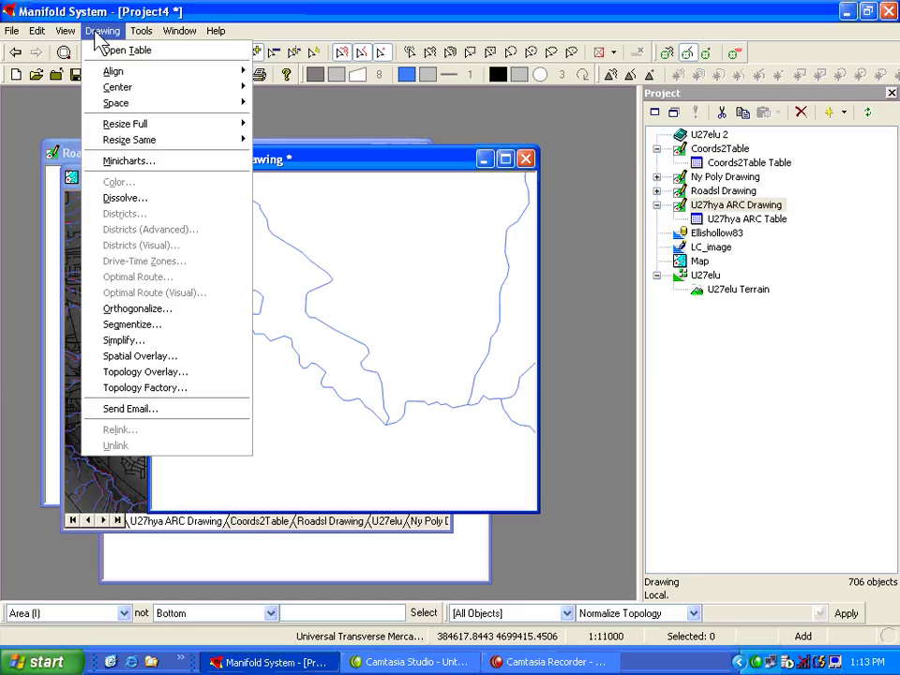
click(138, 310)
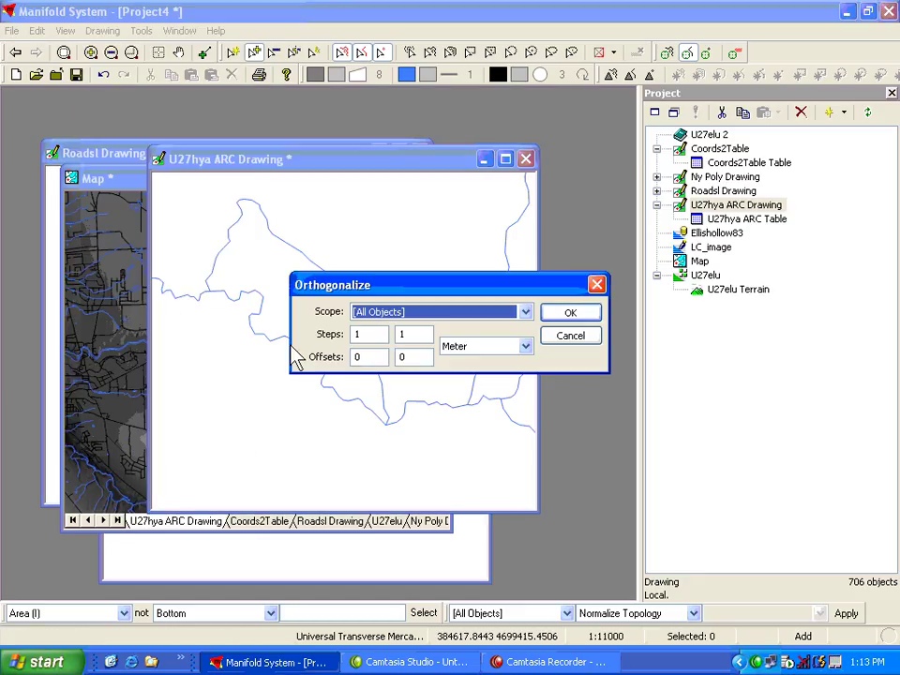
key(Tab)
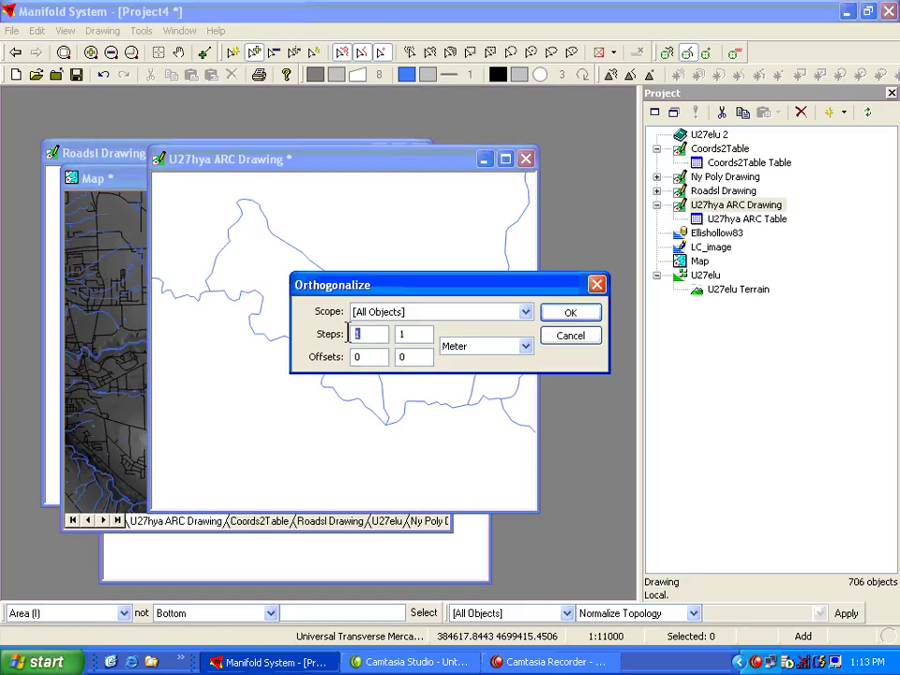
text(.01)
key(Tab)
text(.01)
click(571, 314)
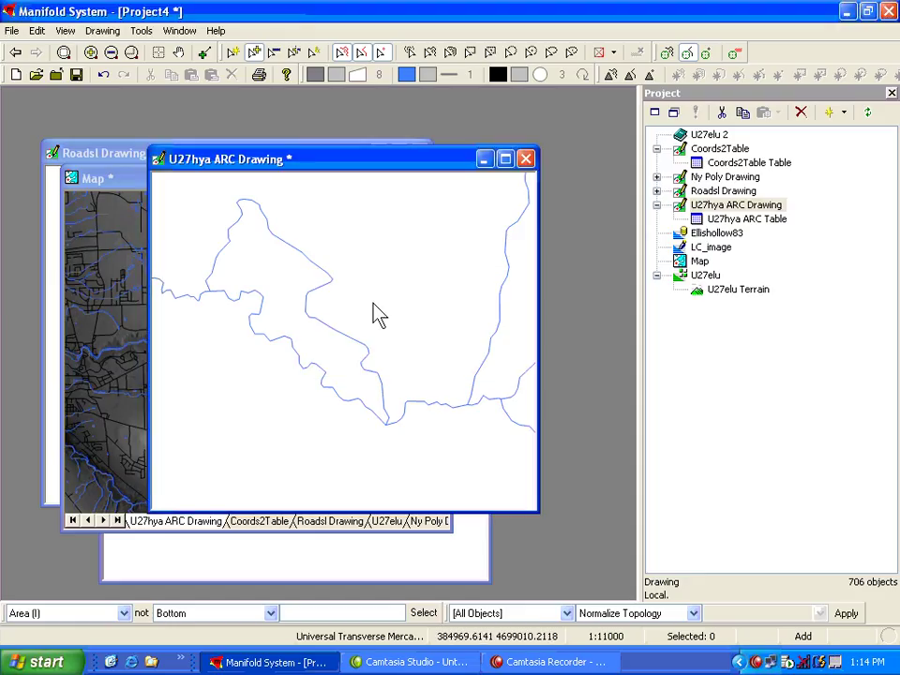
- Check the coordinate list of the orthogonalized side-channel line and close it without changes
right_click(353, 347)
click(402, 537)
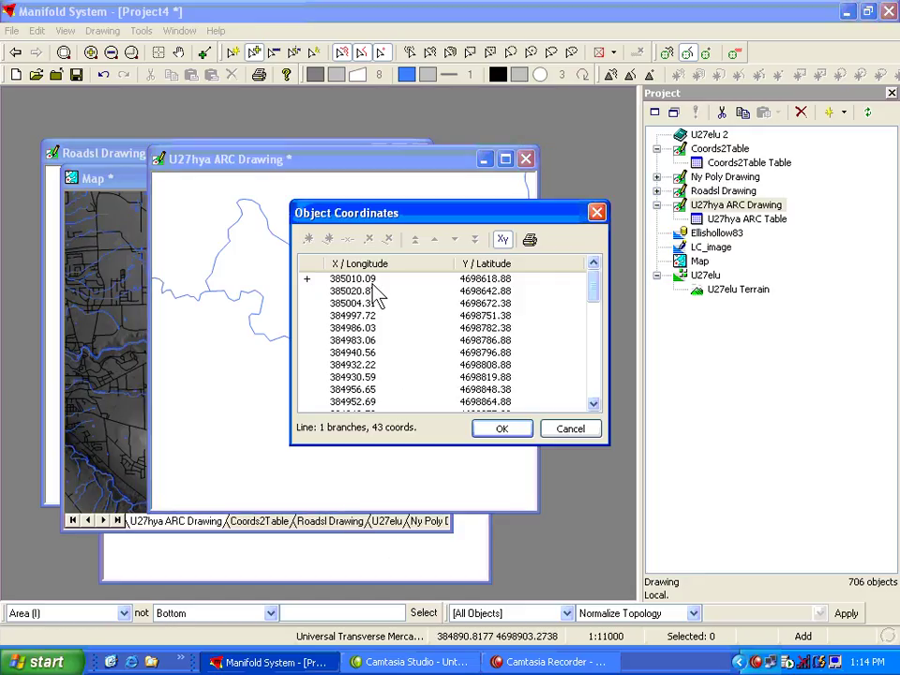
click(506, 434)
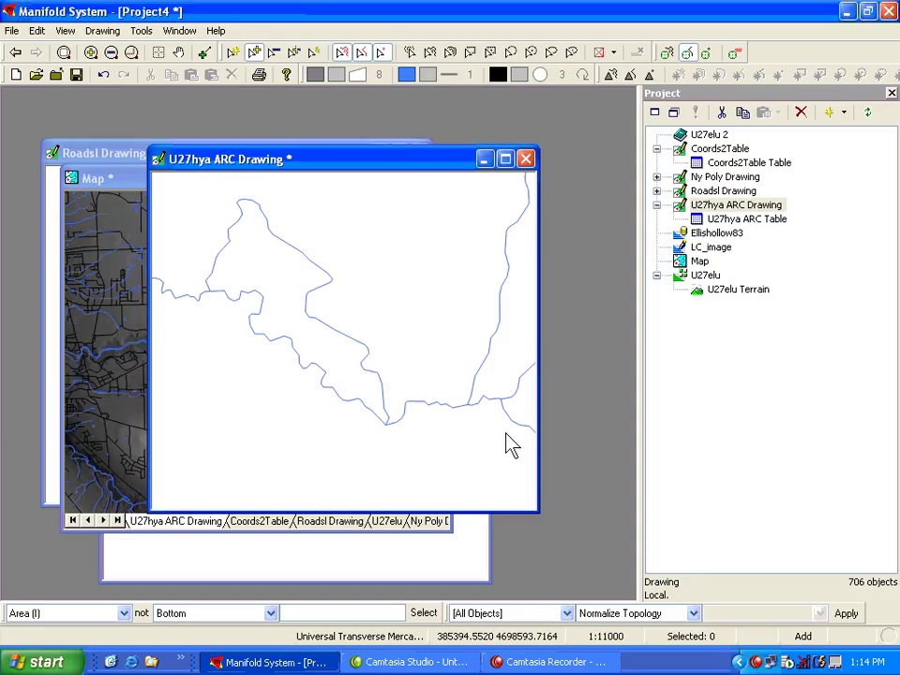
- Enlarge the Map window and frame the U27elu terrain area with its streams and roads
drag(103, 178, 57, 115)
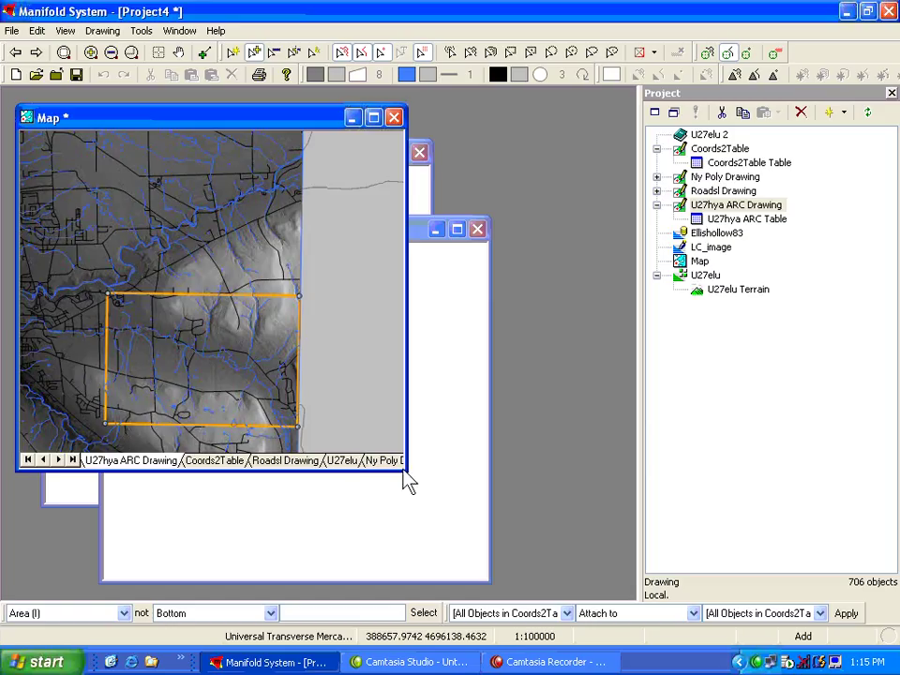
drag(409, 474, 583, 593)
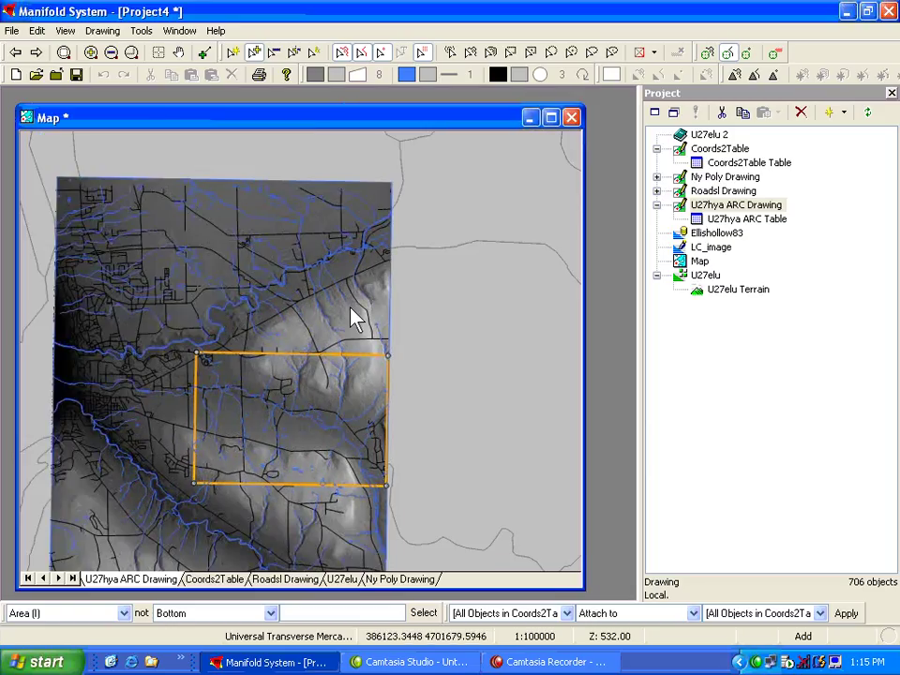
click(65, 54)
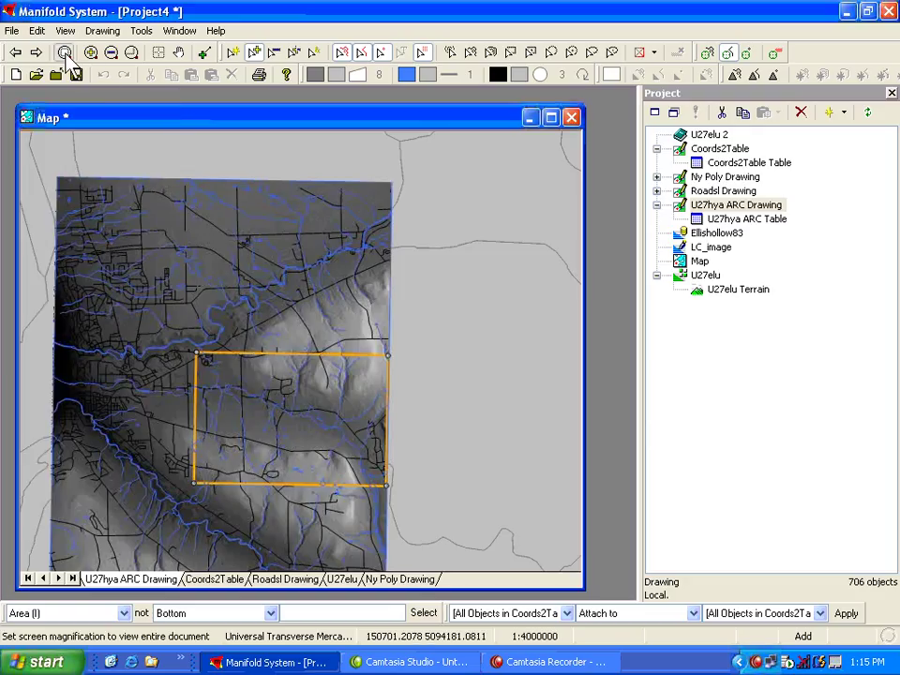
click(64, 53)
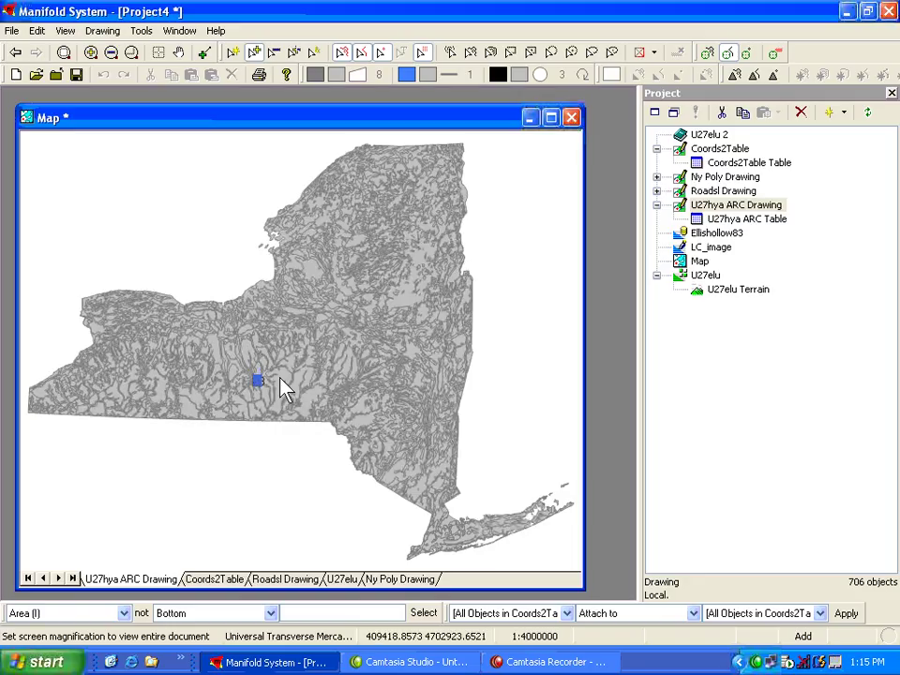
click(131, 53)
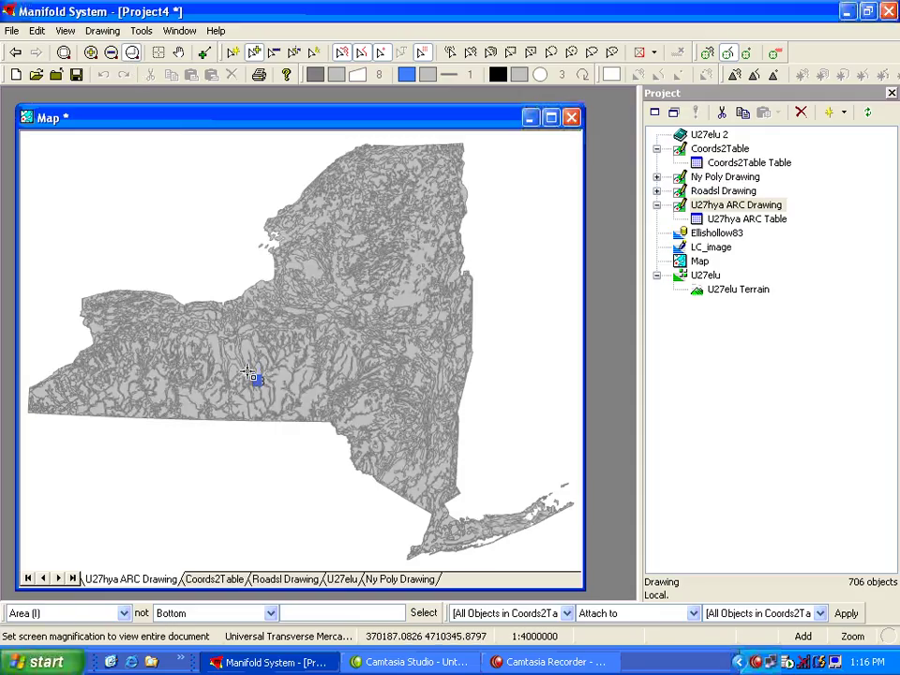
drag(248, 369, 269, 395)
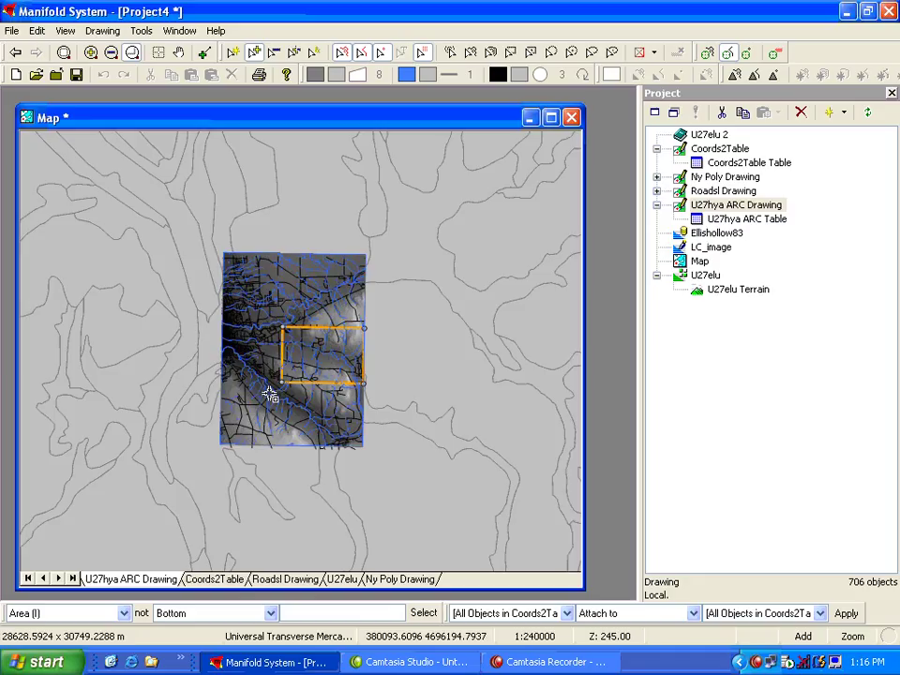
drag(198, 230, 384, 462)
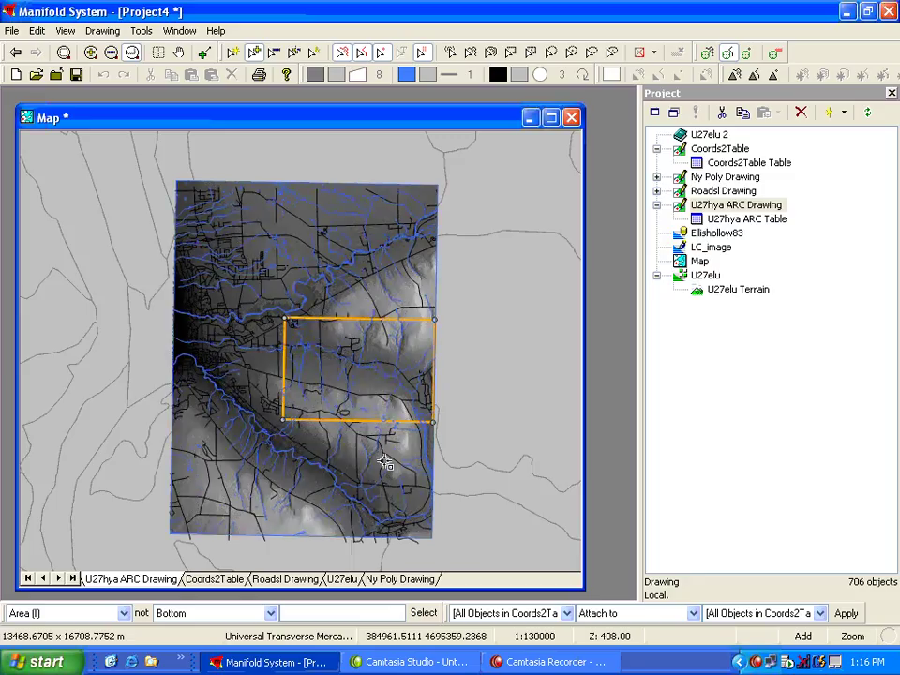
- Limit the U27hya ARC Drawing layer's zoom range in the map to a custom upper scale of about 1:130000
right_click(161, 585)
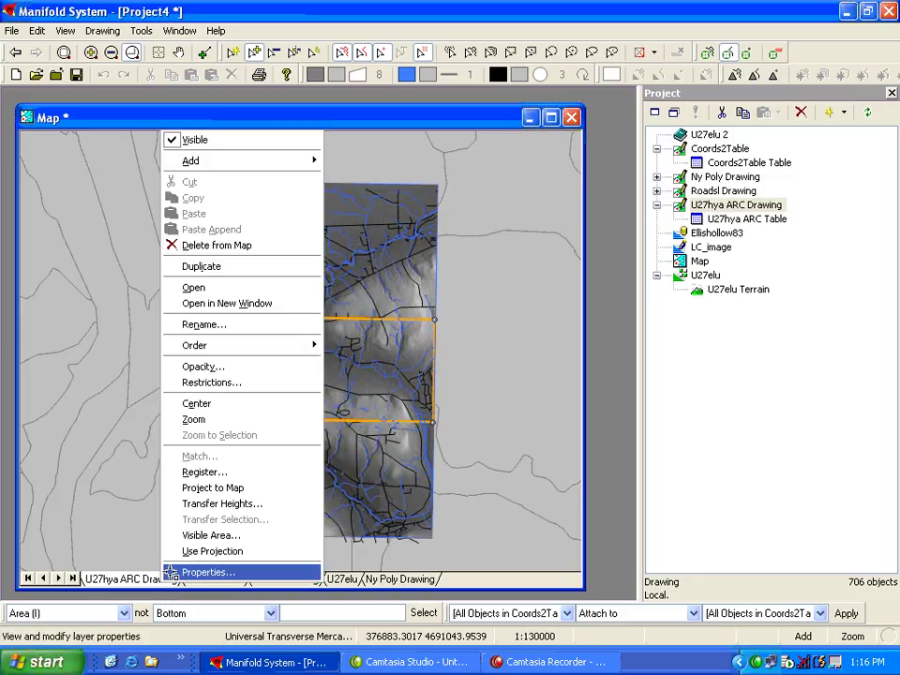
click(176, 572)
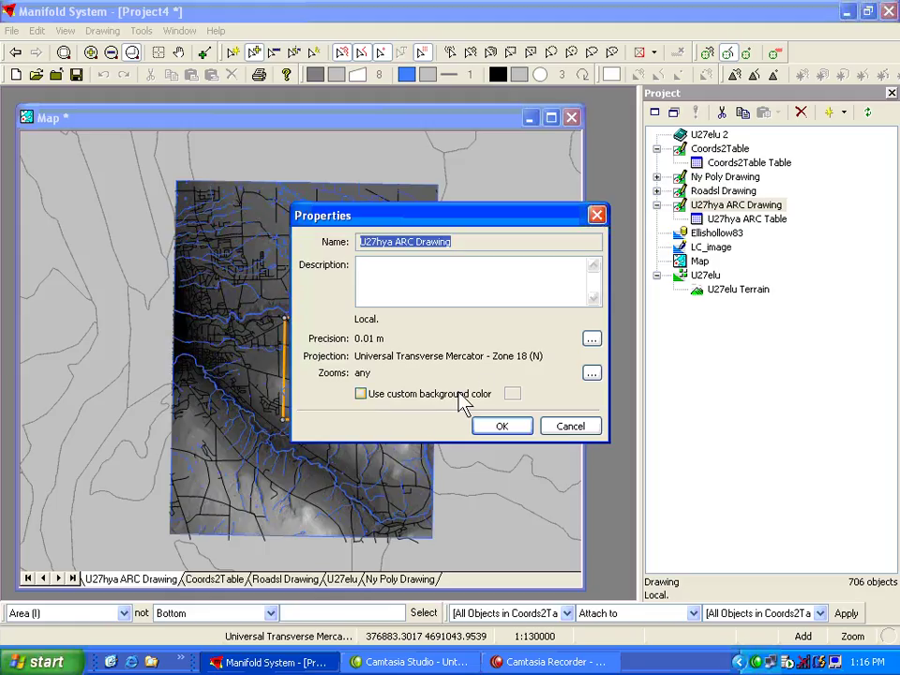
click(592, 374)
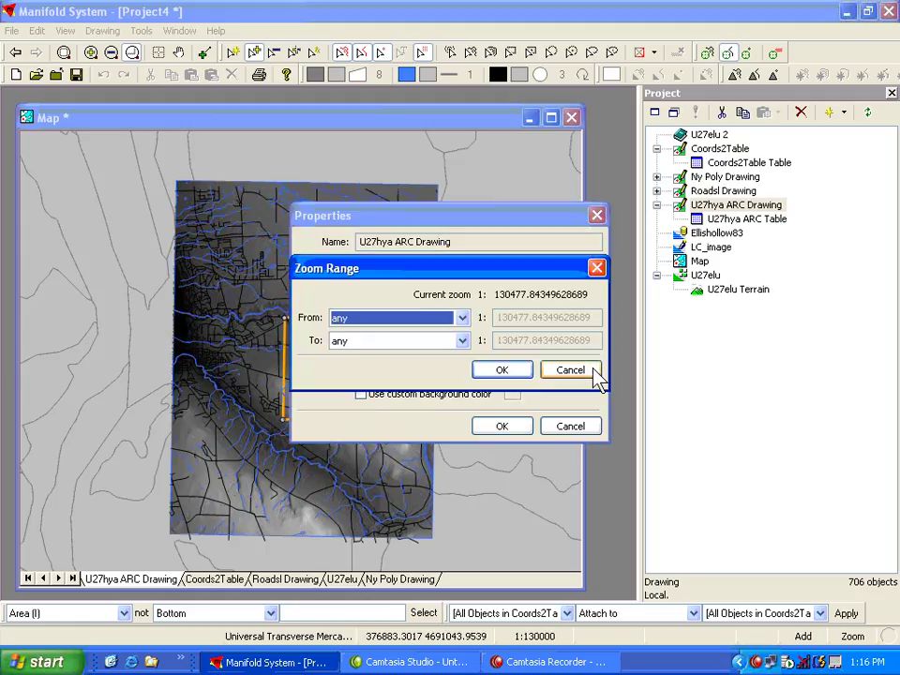
click(463, 341)
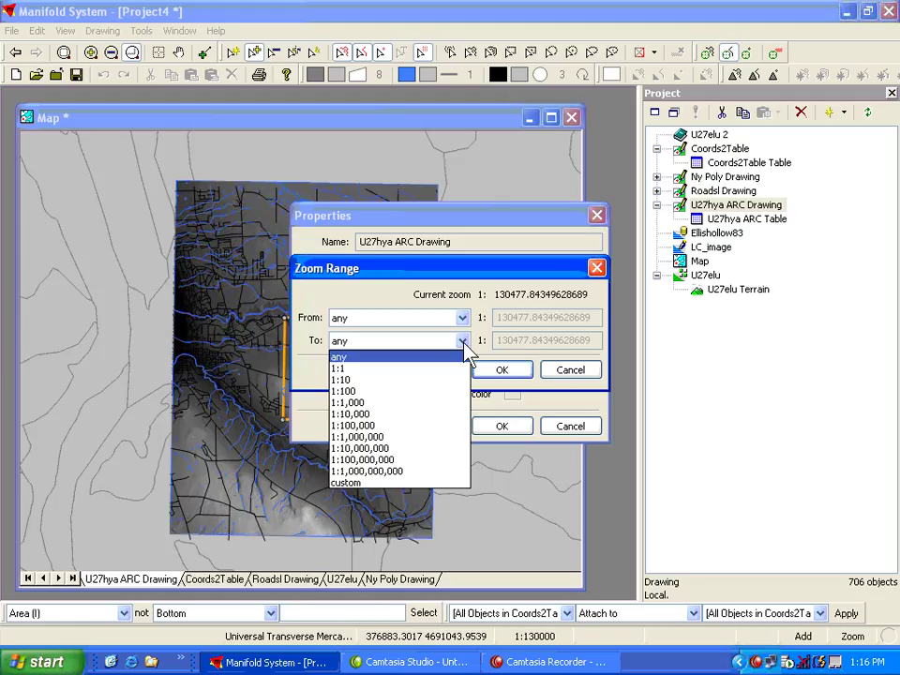
click(397, 483)
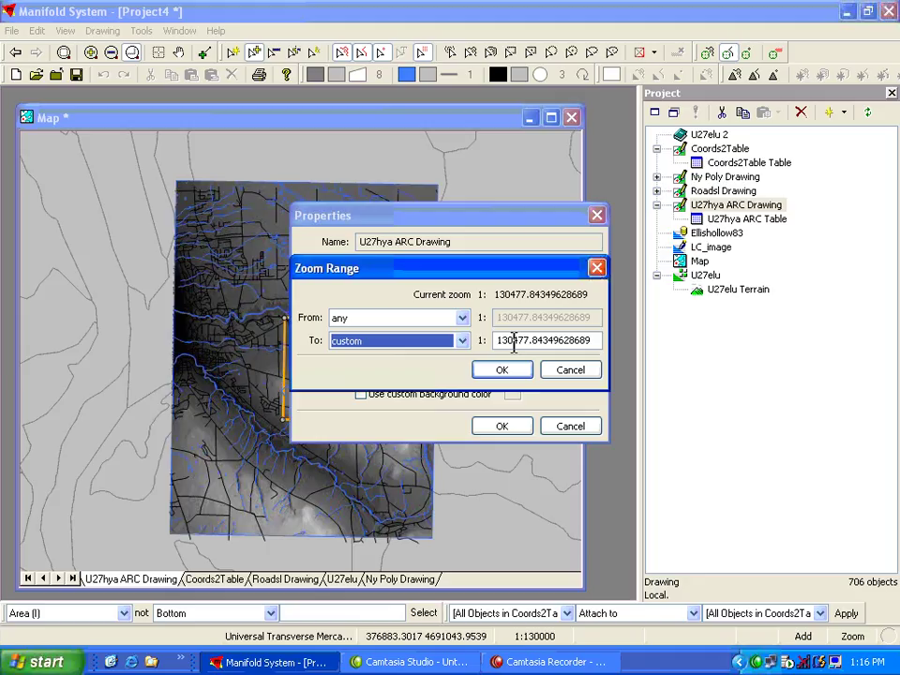
drag(513, 344, 531, 343)
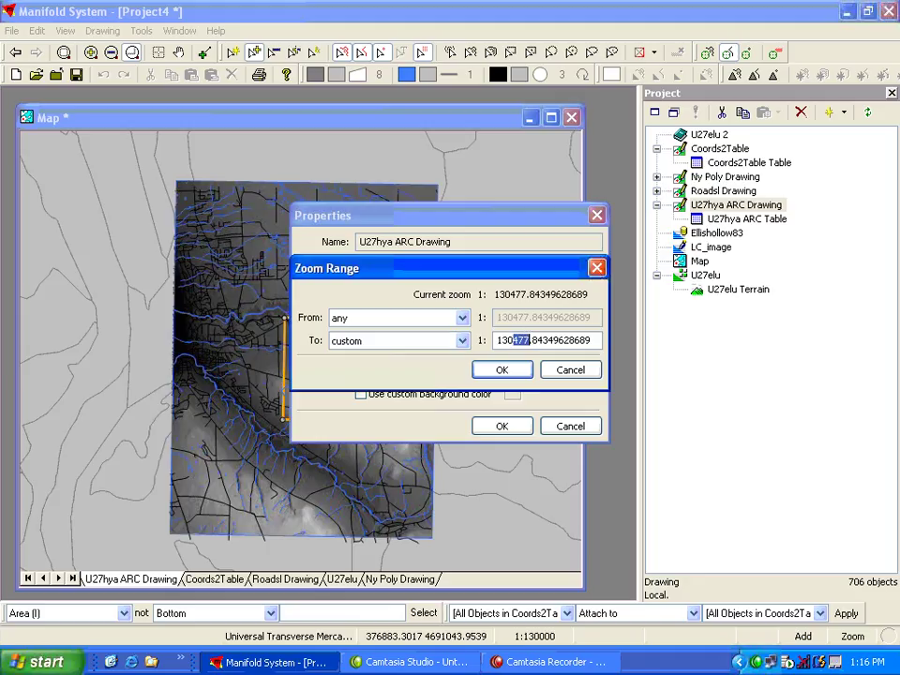
text(000)
click(500, 372)
click(503, 425)
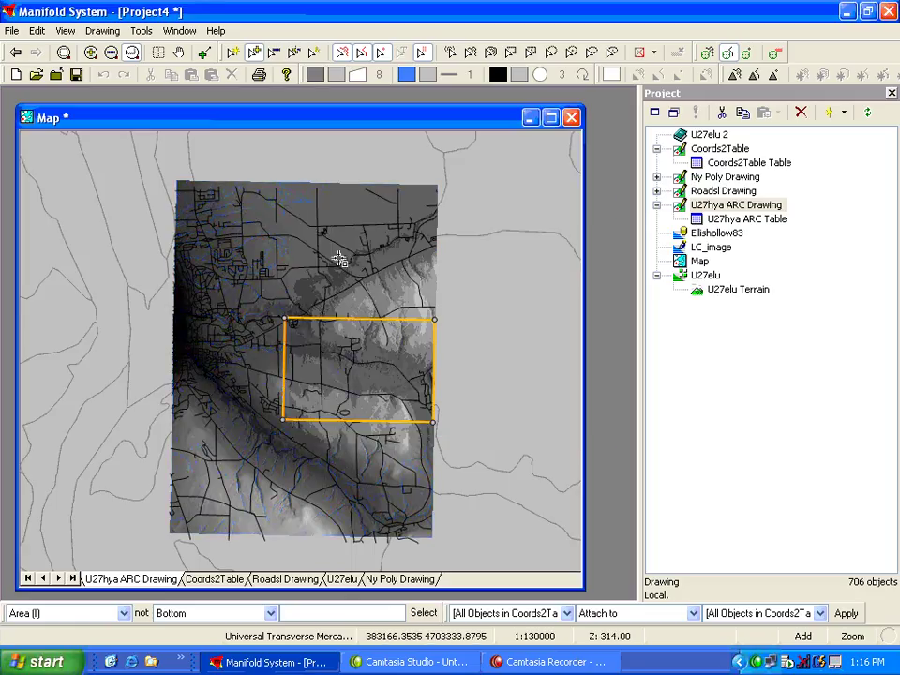
- Check the stream layer's visibility at map scales on both sides of its zoom range limit
click(311, 349)
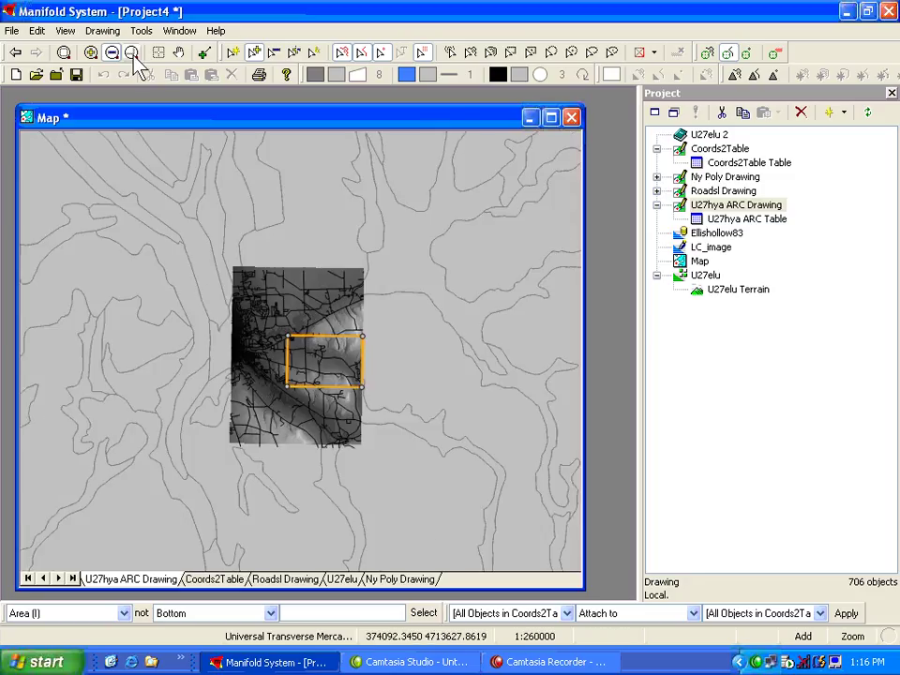
click(91, 53)
click(305, 362)
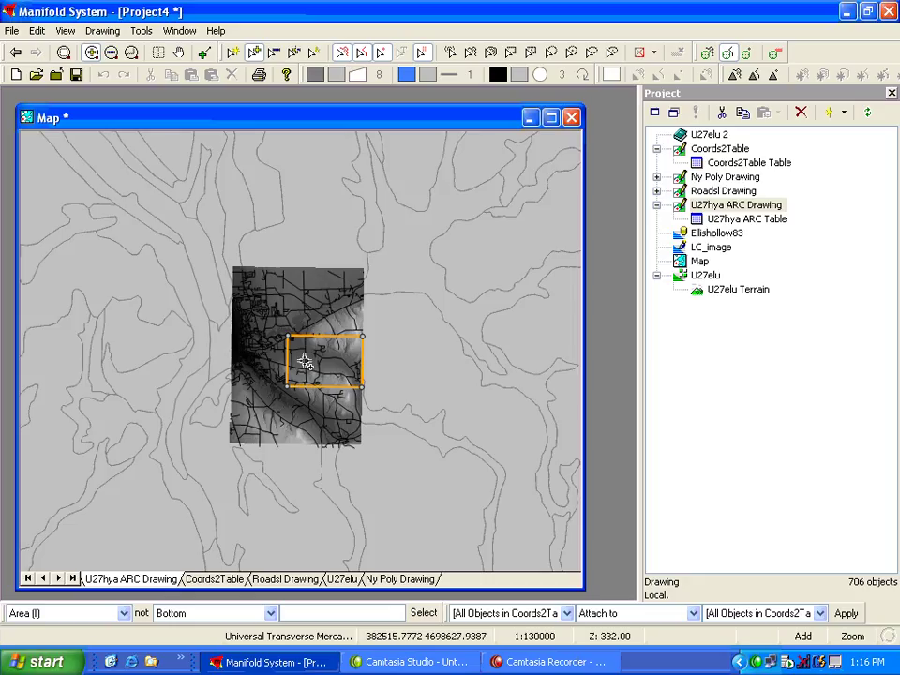
click(305, 361)
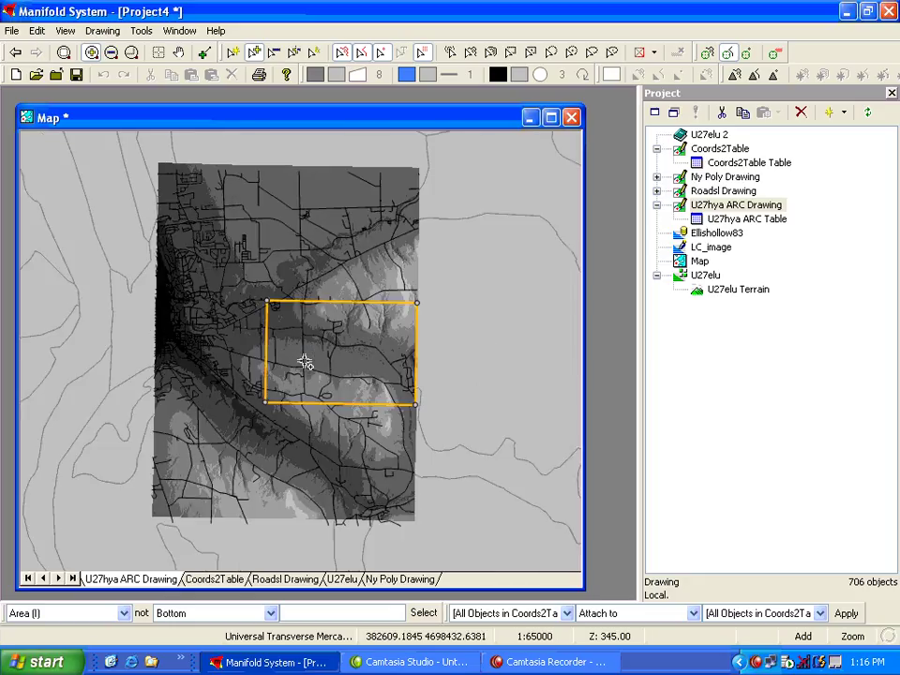